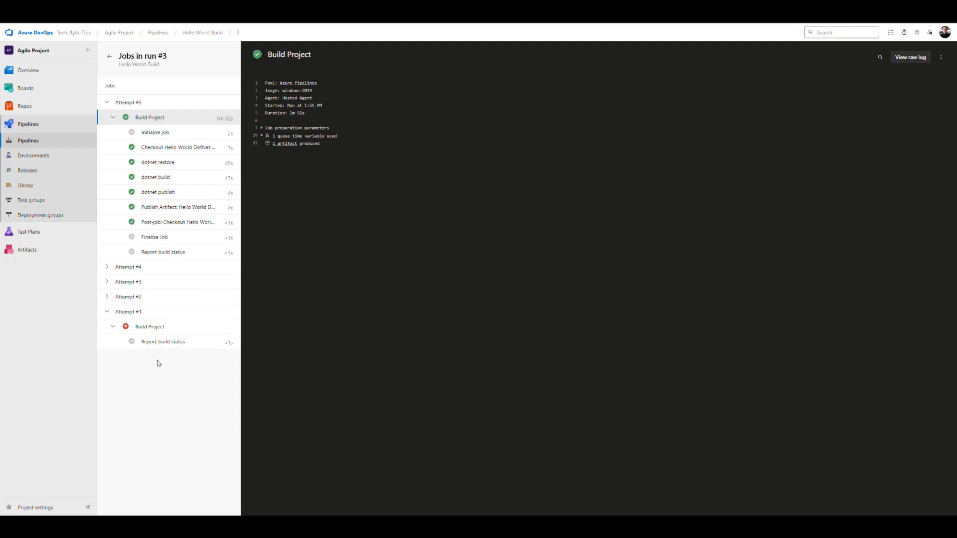
Examine the failed Build Project log of attempt #1 for the error about hosted parallelism.
{"action": "left_click", "coordinate": [161, 328]}
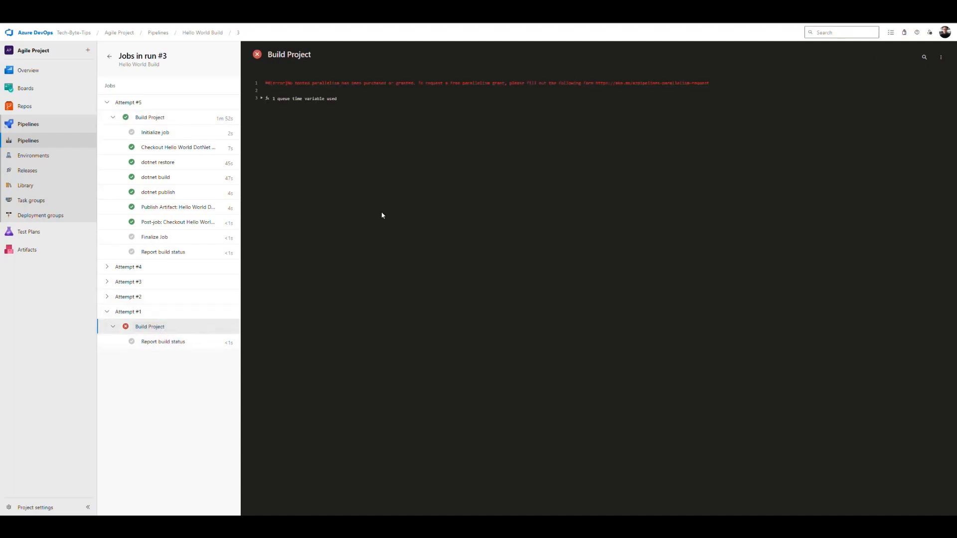
{"action": "left_click_drag", "start_coordinate": [288, 83], "coordinate": [415, 83]}
{"action": "left_click", "coordinate": [425, 187]}
{"action": "left_click", "coordinate": [443, 183]}
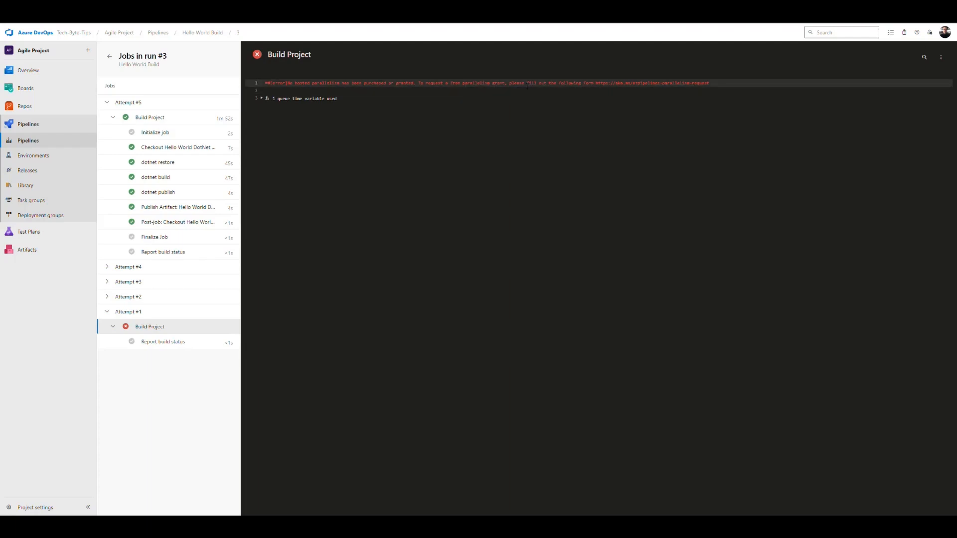
{"action": "left_click_drag", "start_coordinate": [596, 82], "coordinate": [709, 83]}
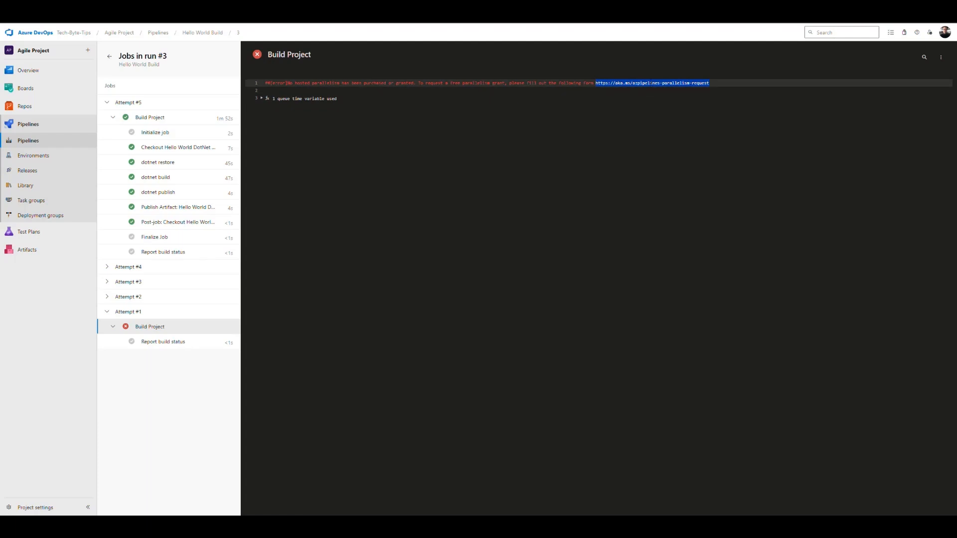
{"action": "right_click", "coordinate": [650, 82]}
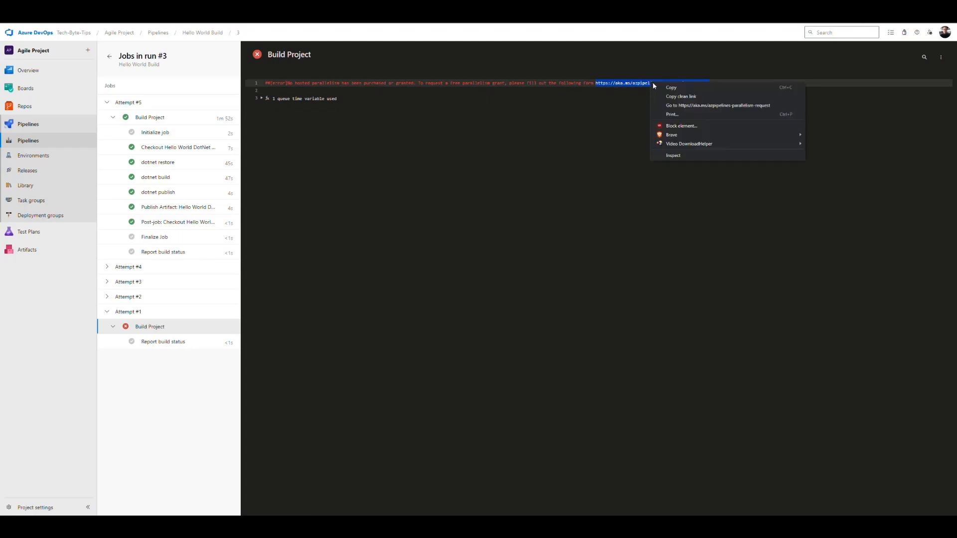
{"action": "left_click", "coordinate": [672, 105]}
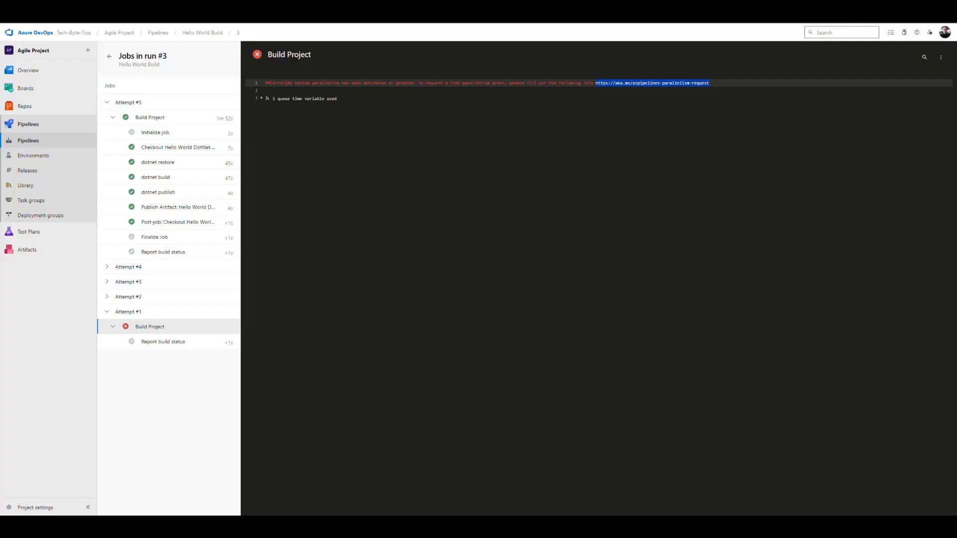
{"action": "left_click", "coordinate": [459, 101]}
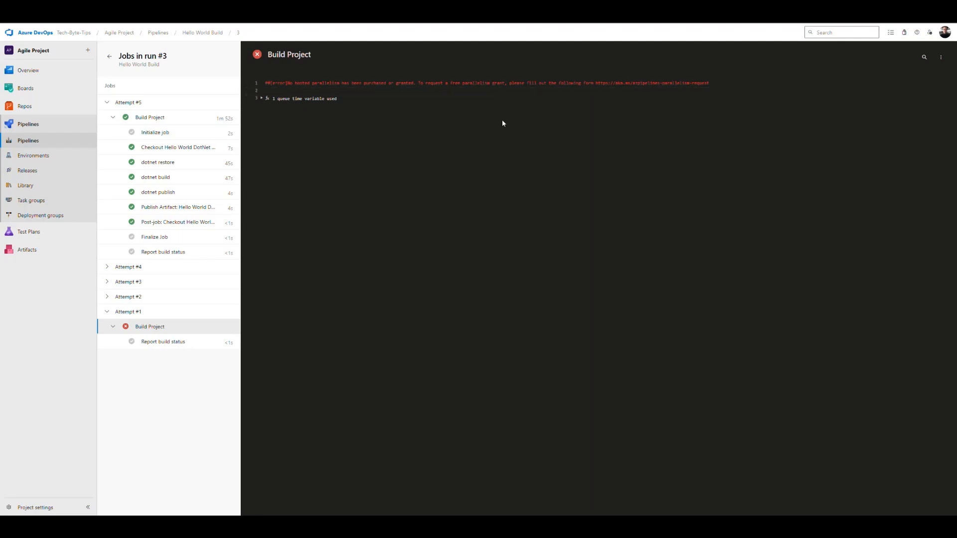
Review the attempt #5 Build Project log and the available options for run #3 of the Hello World Build pipeline.
{"action": "left_click", "coordinate": [153, 119]}
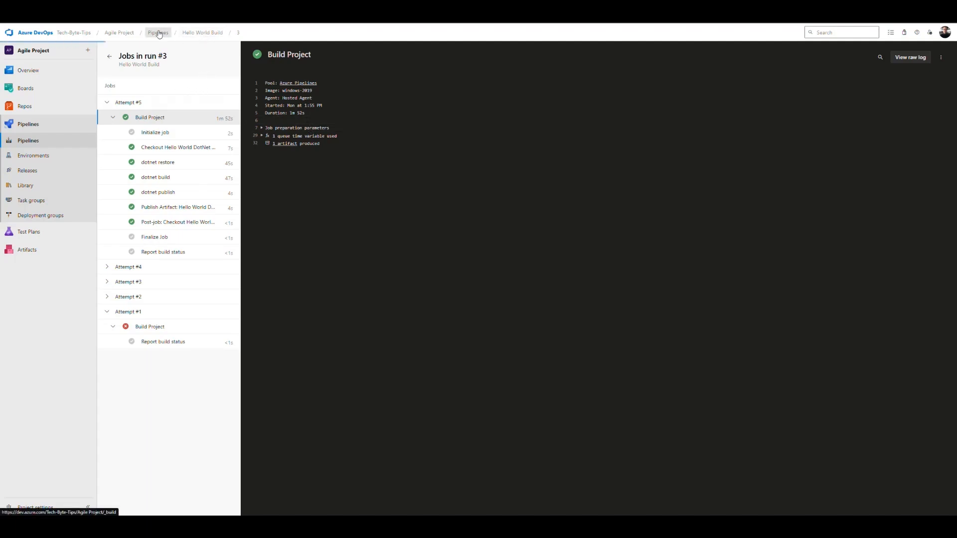
{"action": "left_click", "coordinate": [203, 33]}
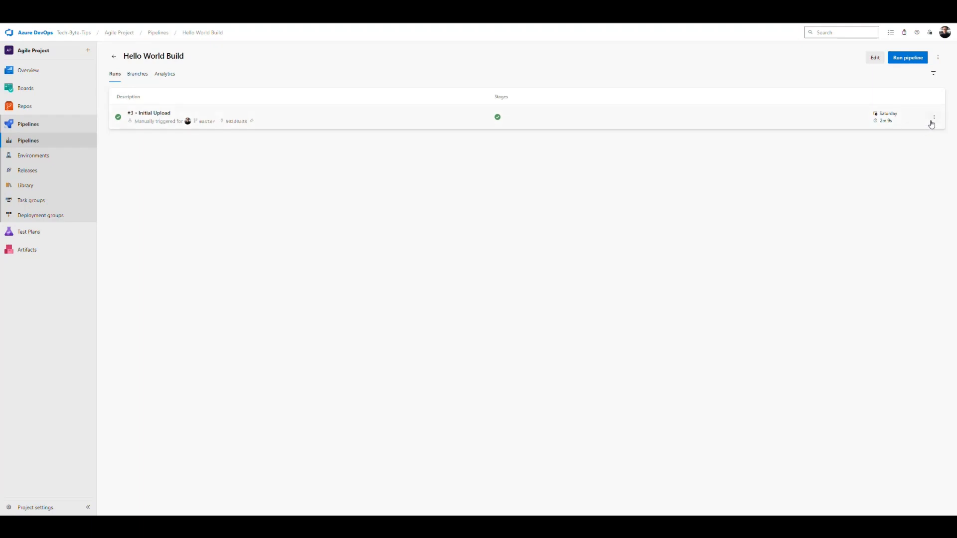
{"action": "left_click", "coordinate": [934, 119]}
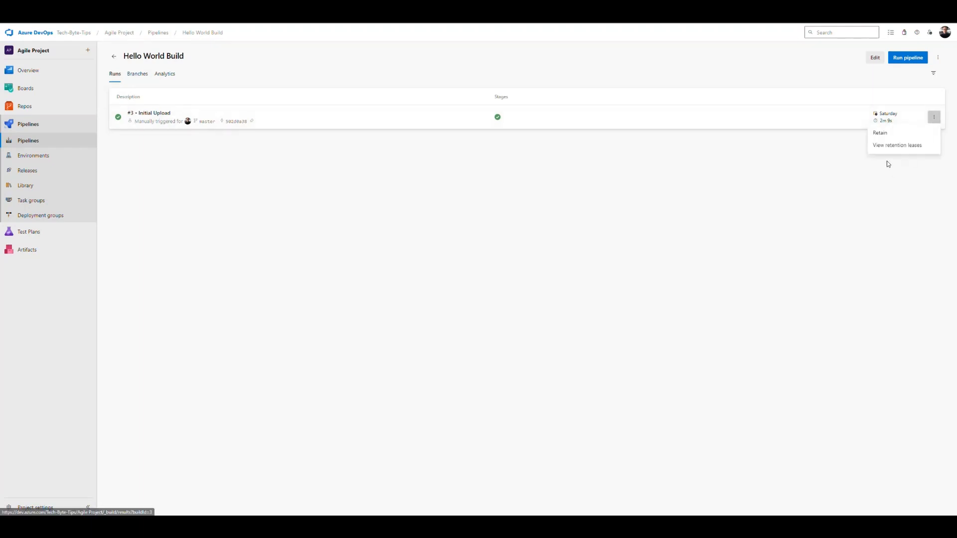
{"action": "left_click", "coordinate": [796, 193]}
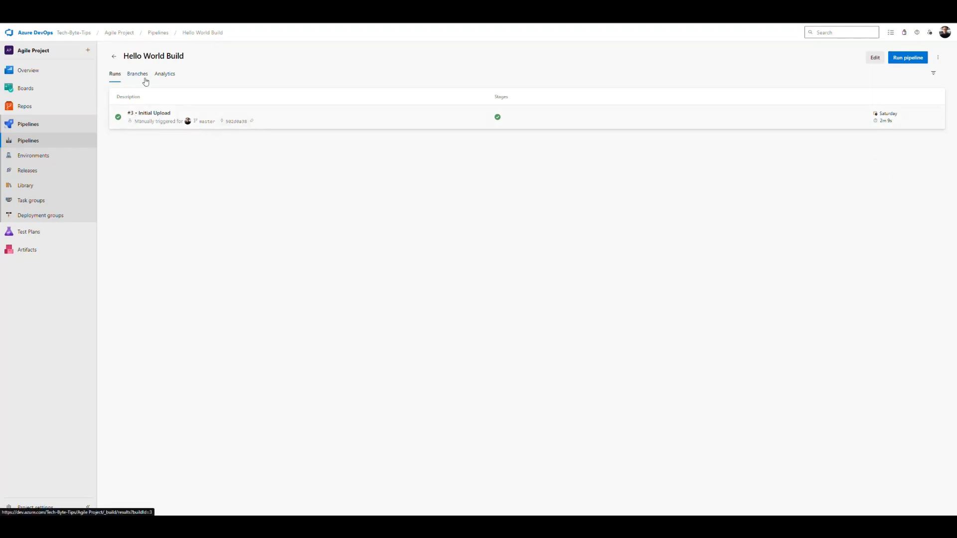
Delete the Hello World Build pipeline from the pipelines list, confirming with its name.
{"action": "left_click", "coordinate": [114, 57]}
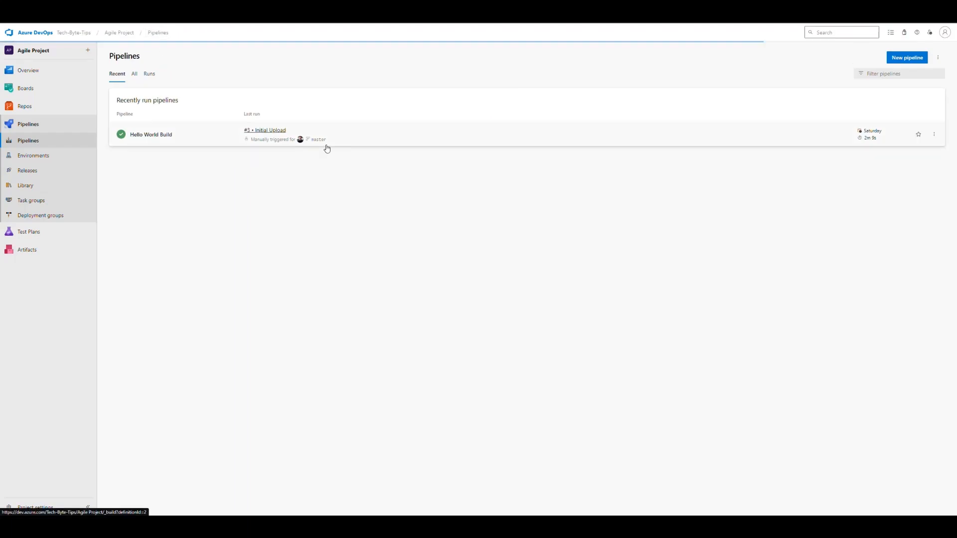
{"action": "left_click", "coordinate": [934, 134]}
{"action": "left_click", "coordinate": [881, 199]}
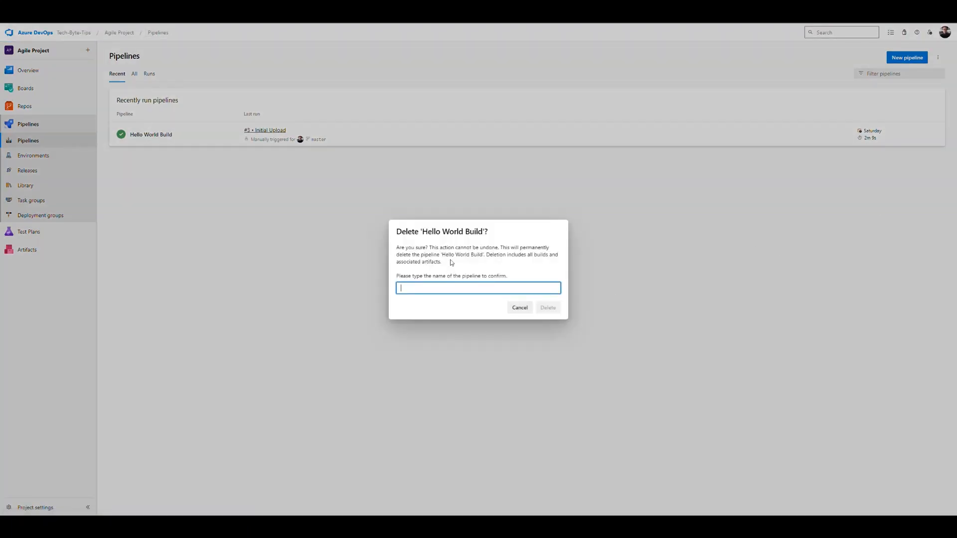
{"action": "left_click_drag", "start_coordinate": [441, 255], "coordinate": [483, 255]}
{"action": "key", "text": "ctrl+c"}
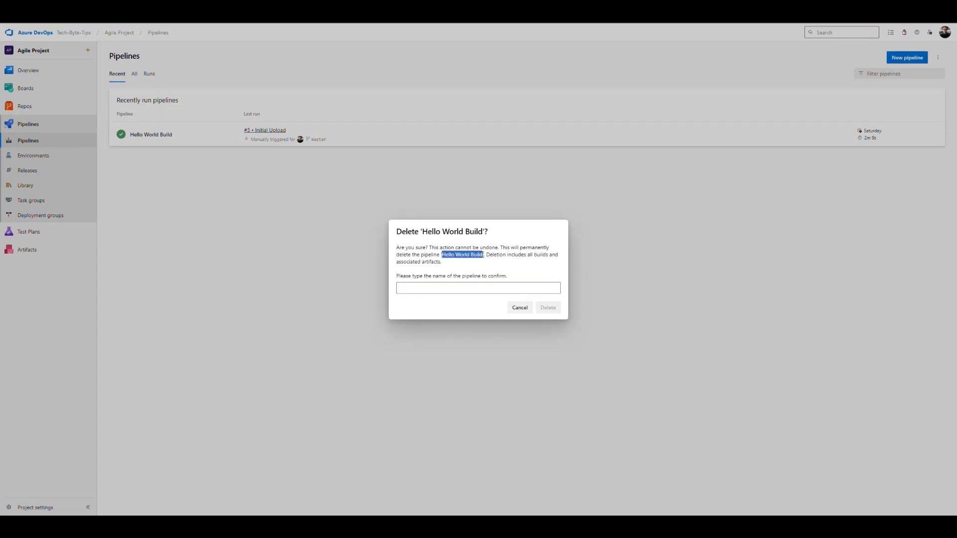
{"action": "left_click", "coordinate": [469, 290]}
{"action": "key", "text": "ctrl+v"}
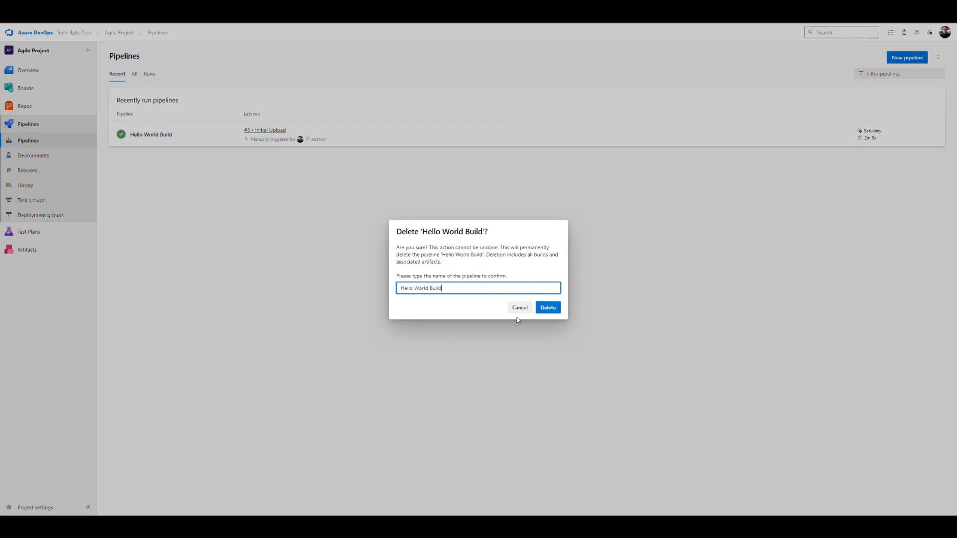
{"action": "left_click", "coordinate": [547, 309]}
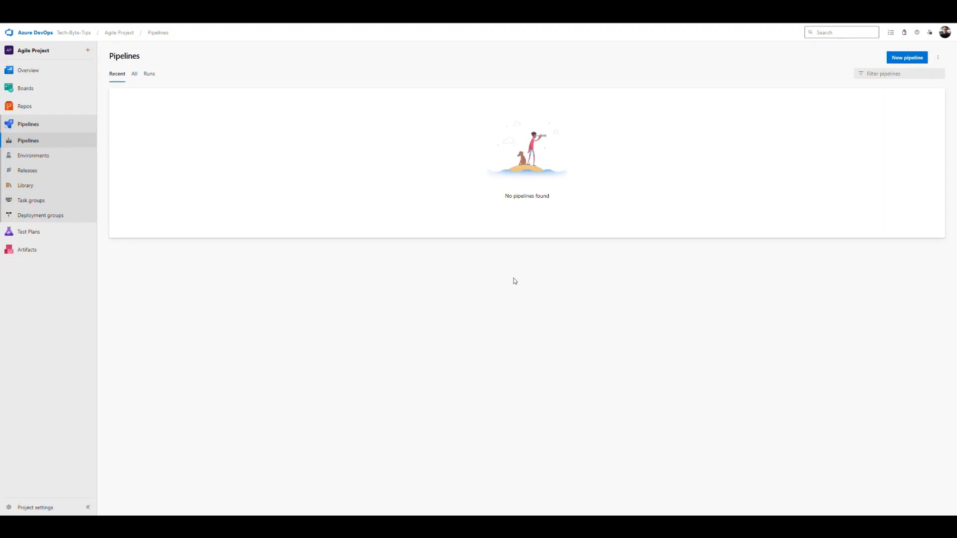
Review the Hello World DotNet Core files and the project's repository list, and launch the .NET Core app in Visual Studio Code.
{"action": "left_click", "coordinate": [67, 141]}
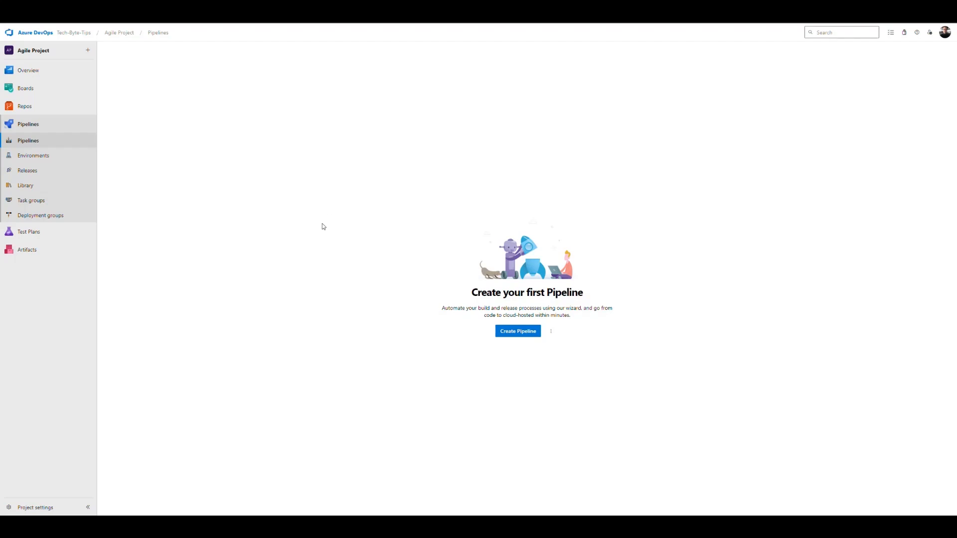
{"action": "left_click", "coordinate": [26, 108]}
{"action": "left_click", "coordinate": [271, 33]}
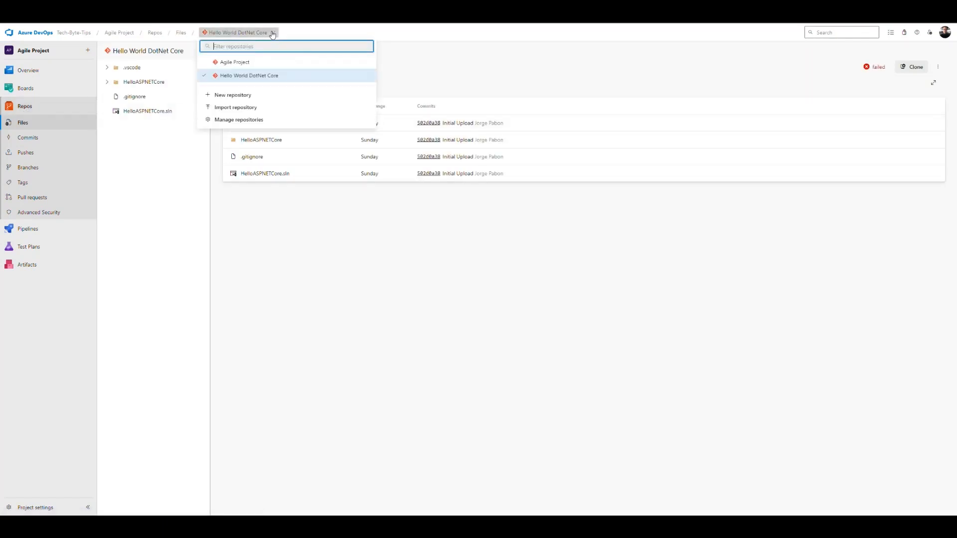
{"action": "left_click", "coordinate": [319, 235]}
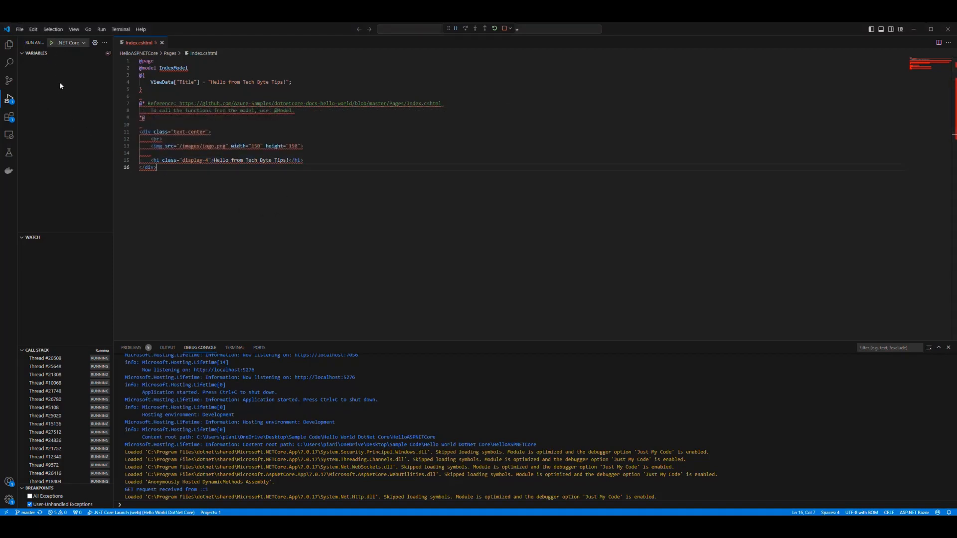
{"action": "left_click", "coordinate": [51, 44]}
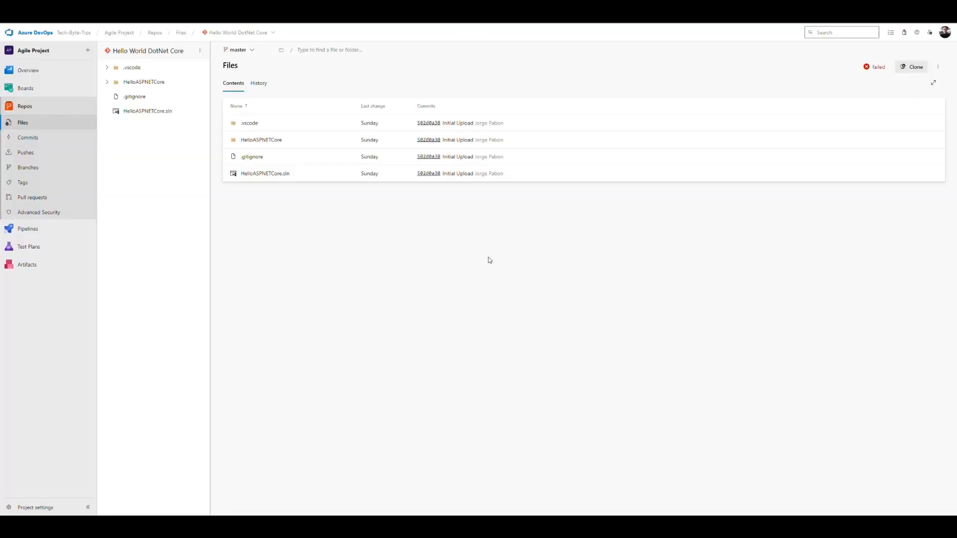
Start creating a new pipeline in Azure DevOps with the classic editor instead of YAML.
{"action": "left_click", "coordinate": [29, 229]}
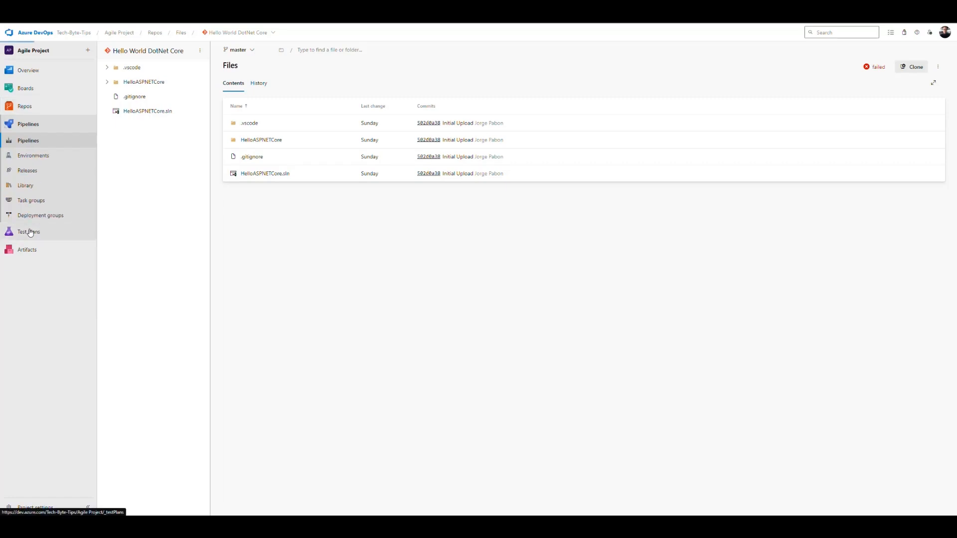
{"action": "left_click", "coordinate": [521, 334]}
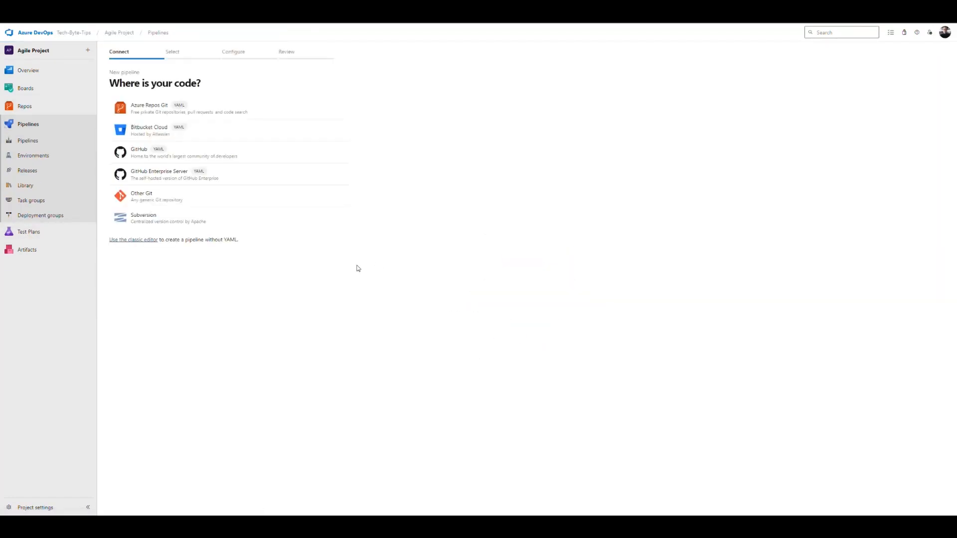
{"action": "left_click", "coordinate": [136, 240]}
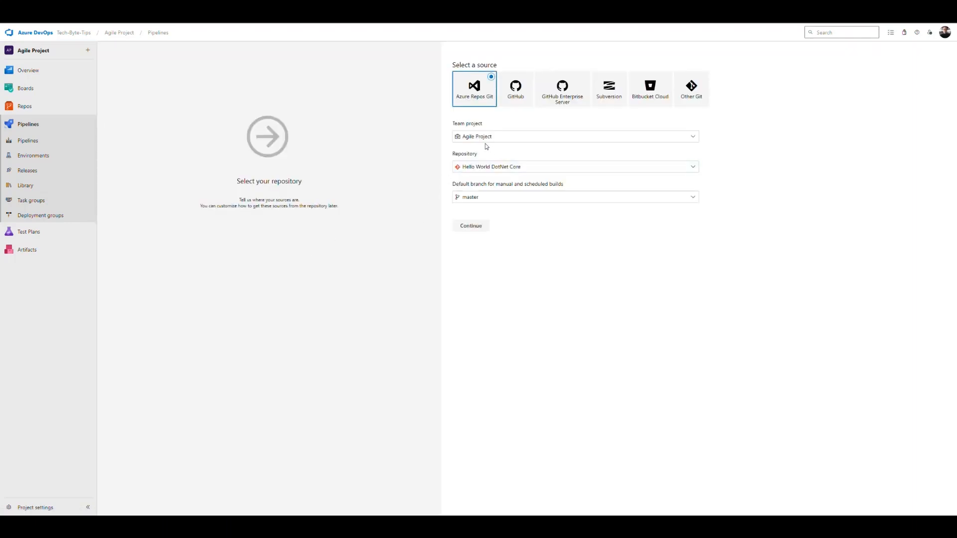
Set the pipeline source to the Hello World DotNet Core repository in Agile Project on the master branch, and continue to the templates.
{"action": "left_click", "coordinate": [473, 141]}
{"action": "left_click", "coordinate": [477, 140]}
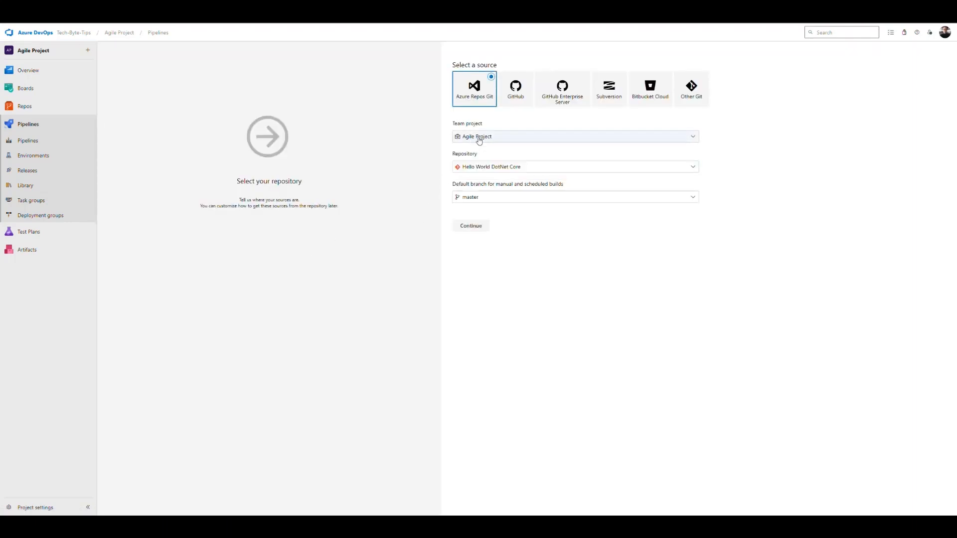
{"action": "left_click", "coordinate": [483, 168]}
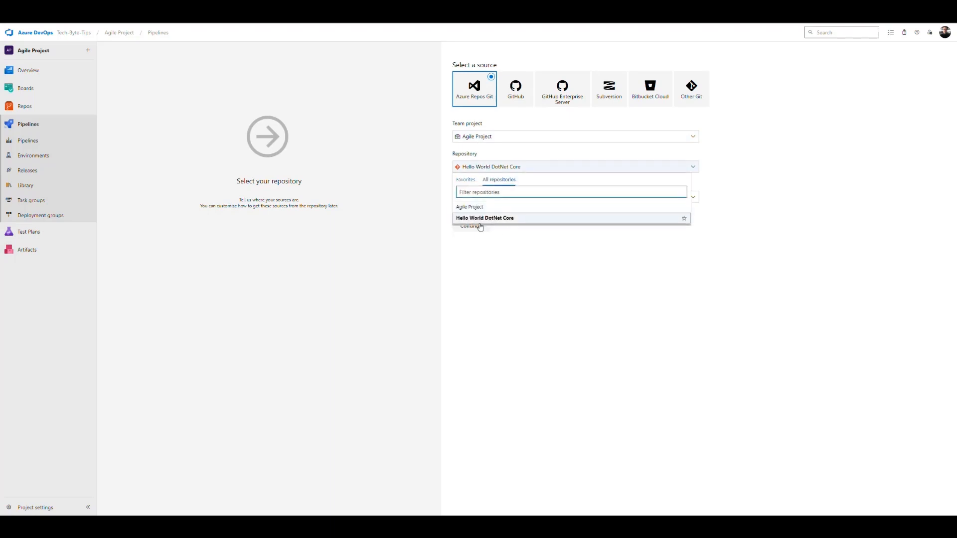
{"action": "left_click", "coordinate": [491, 222]}
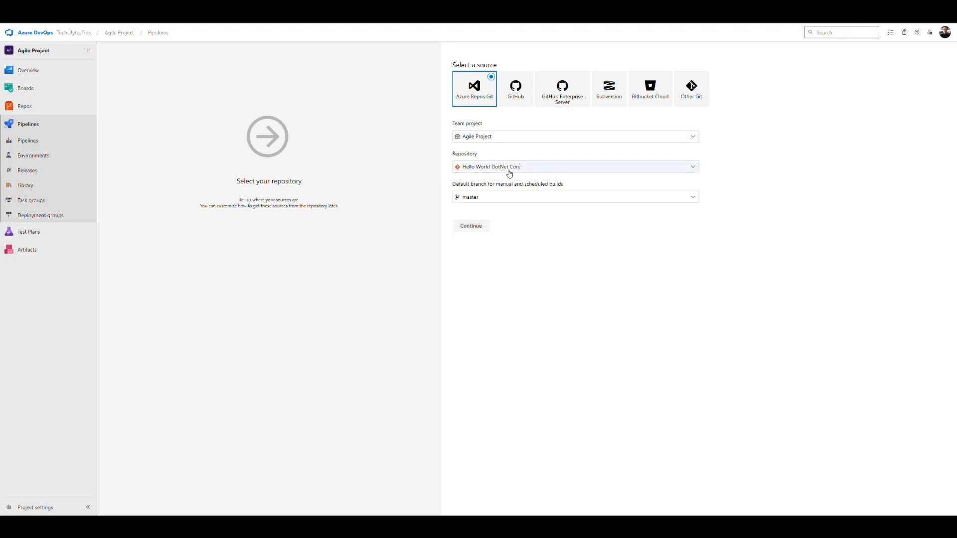
{"action": "left_click", "coordinate": [483, 199]}
{"action": "left_click", "coordinate": [514, 292]}
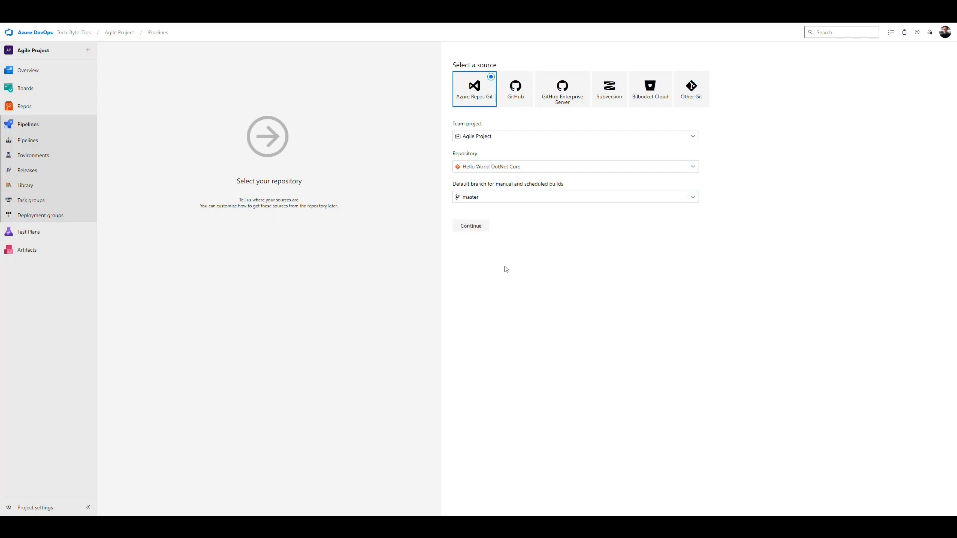
{"action": "left_click", "coordinate": [470, 227]}
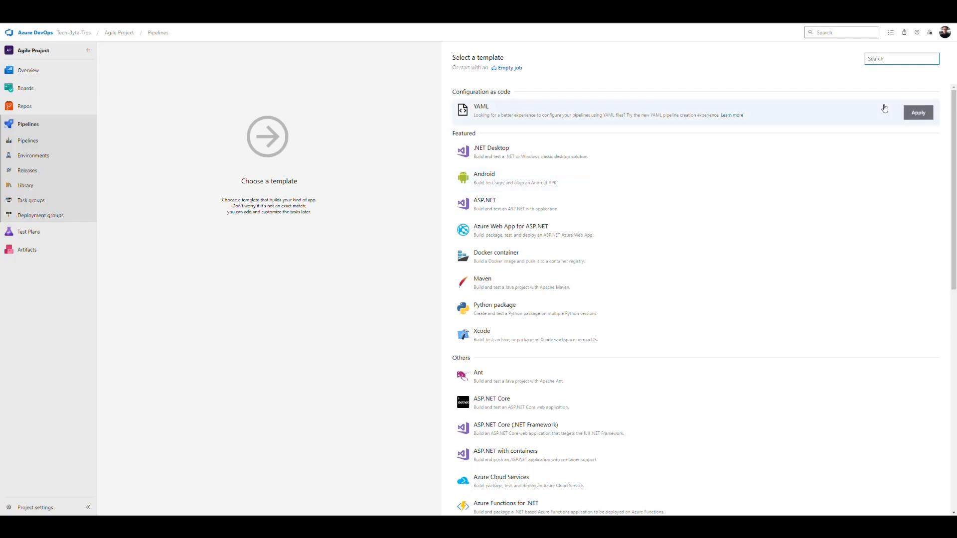
Search the pipeline templates for .net, and clear the search to show the full template list.
{"action": "type", "text": "dot"}
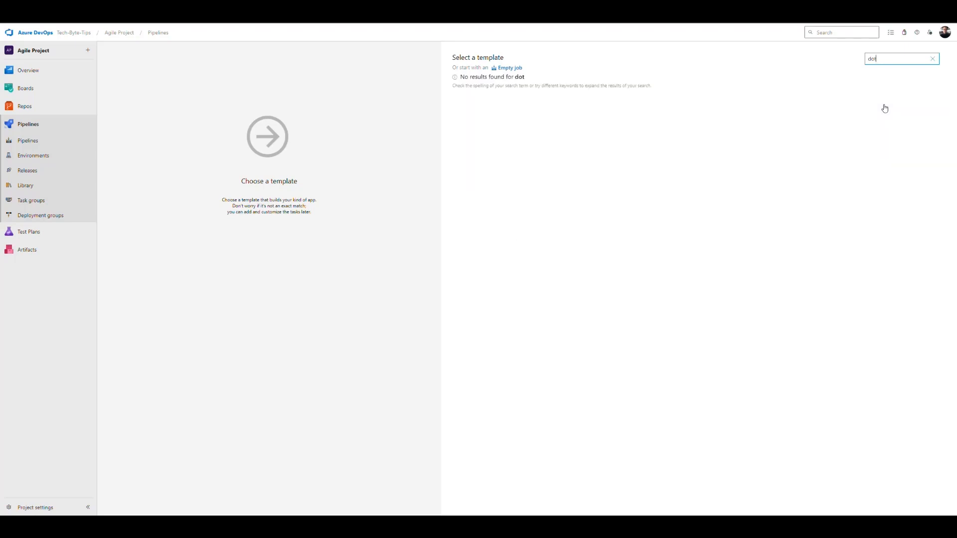
{"action": "key", "text": "BackSpace"}
{"action": "key", "text": "BackSpace"}
{"action": "key", "text": "BackSpace"}
{"action": "type", "text": ".net"}
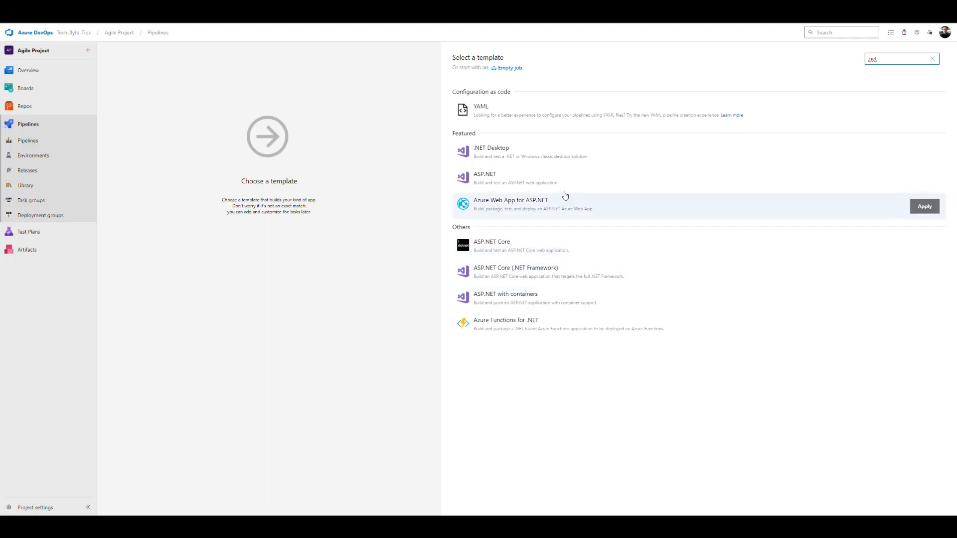
{"action": "left_click", "coordinate": [935, 60]}
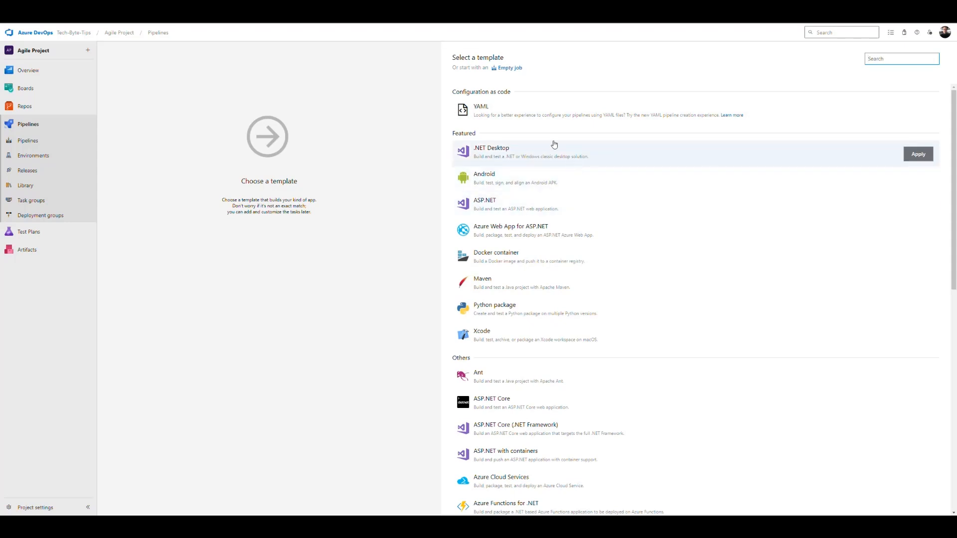
Start the pipeline from an empty job and name it Hello World Build Pipeline.
{"action": "left_click", "coordinate": [512, 71]}
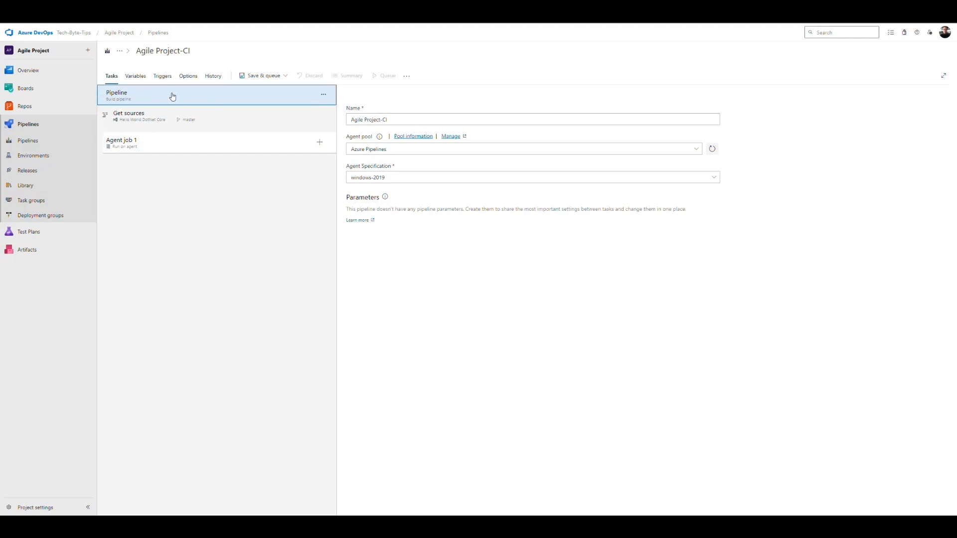
{"action": "triple_click", "coordinate": [368, 119]}
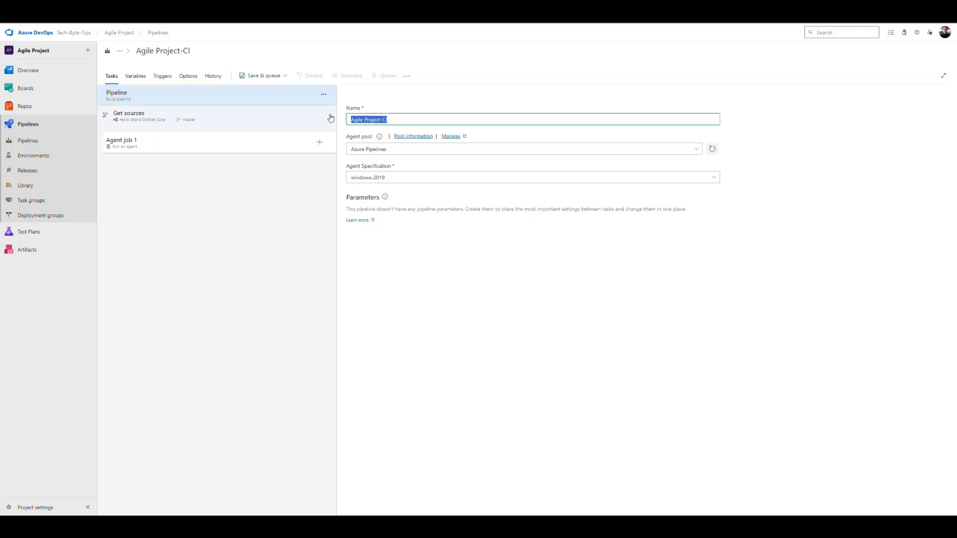
{"action": "type", "text": "Hello World"}
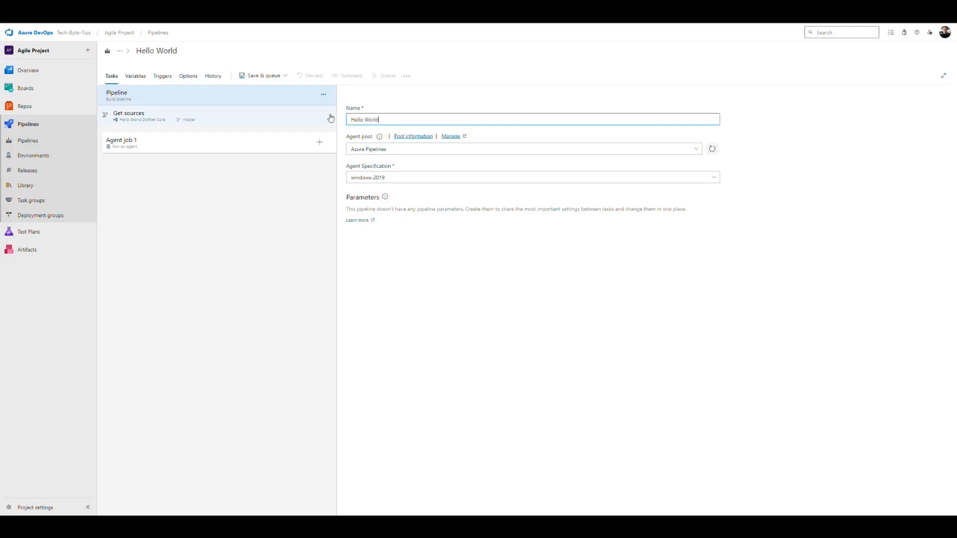
{"action": "type", "text": " Build Pipeline"}
{"action": "left_click", "coordinate": [441, 270]}
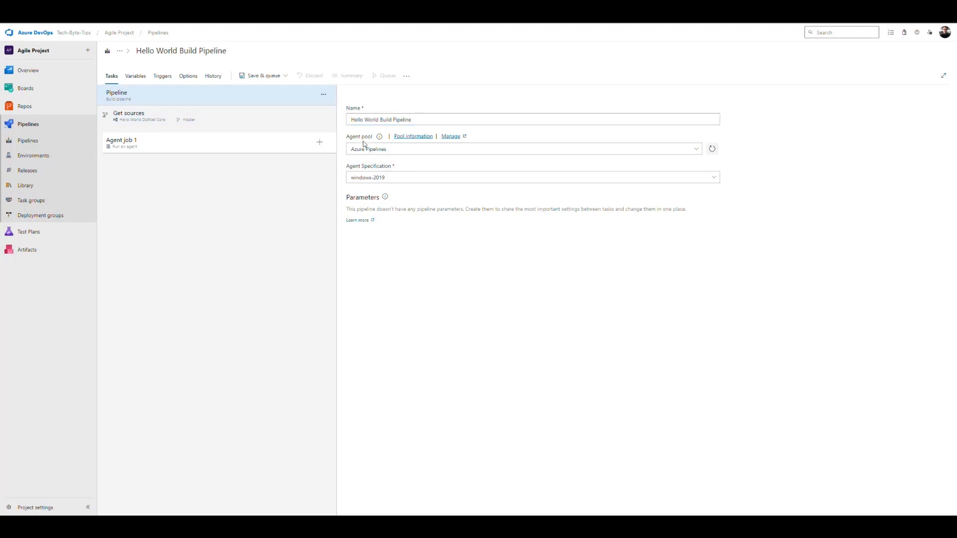
Check the agent pool choices for the pipeline and view its Get sources settings.
{"action": "left_click", "coordinate": [408, 150]}
{"action": "left_click", "coordinate": [417, 267]}
{"action": "left_click", "coordinate": [237, 122]}
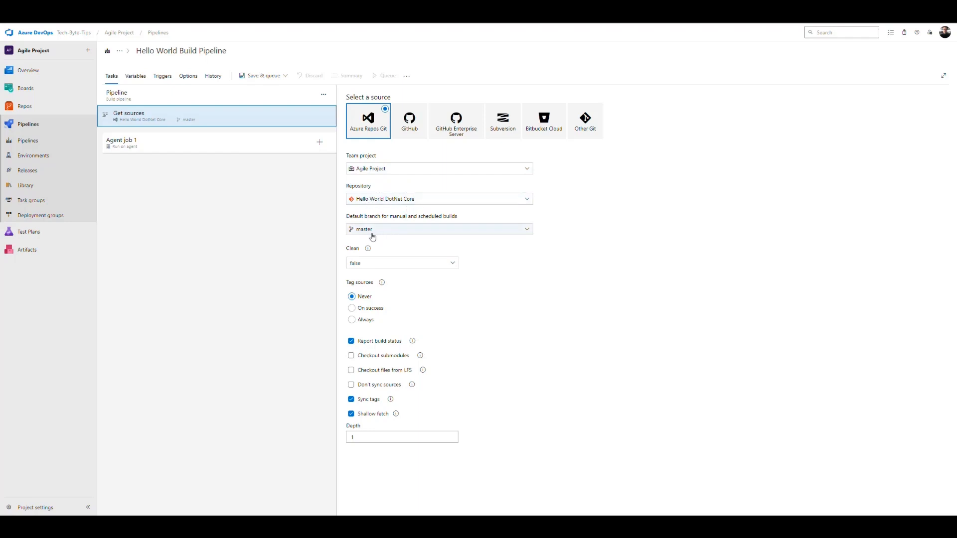
Set the Clean option of Get sources to true with All build directories as the clean option.
{"action": "left_click", "coordinate": [531, 293]}
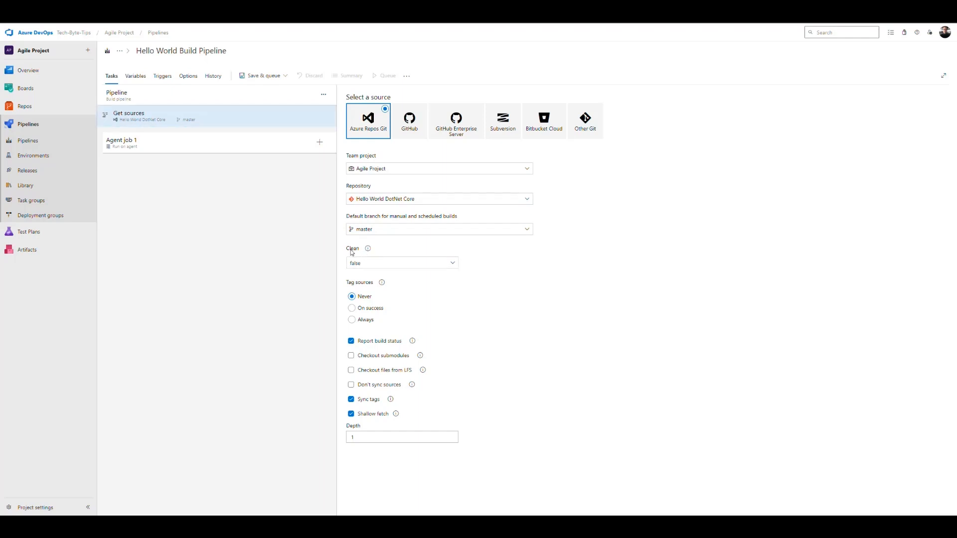
{"action": "mouse_move", "coordinate": [368, 251]}
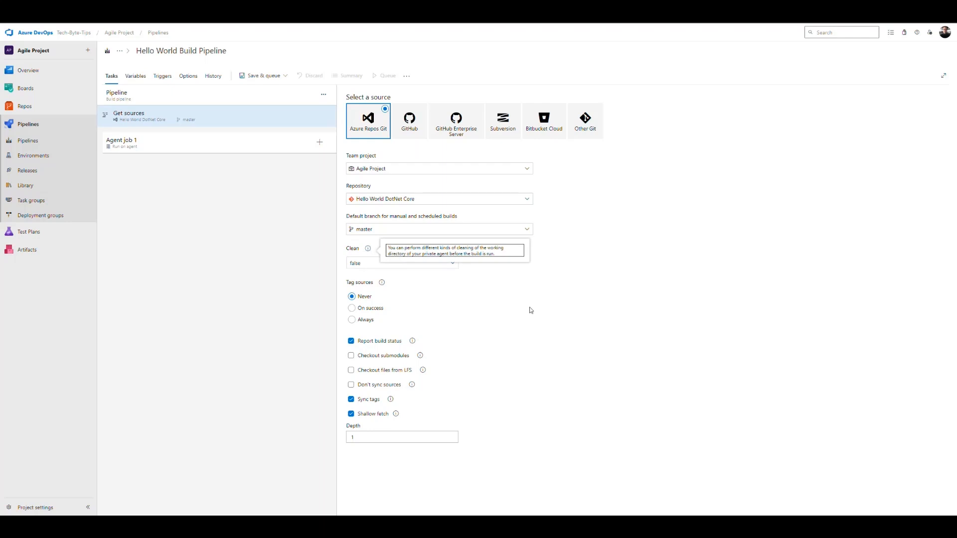
{"action": "left_click", "coordinate": [452, 264]}
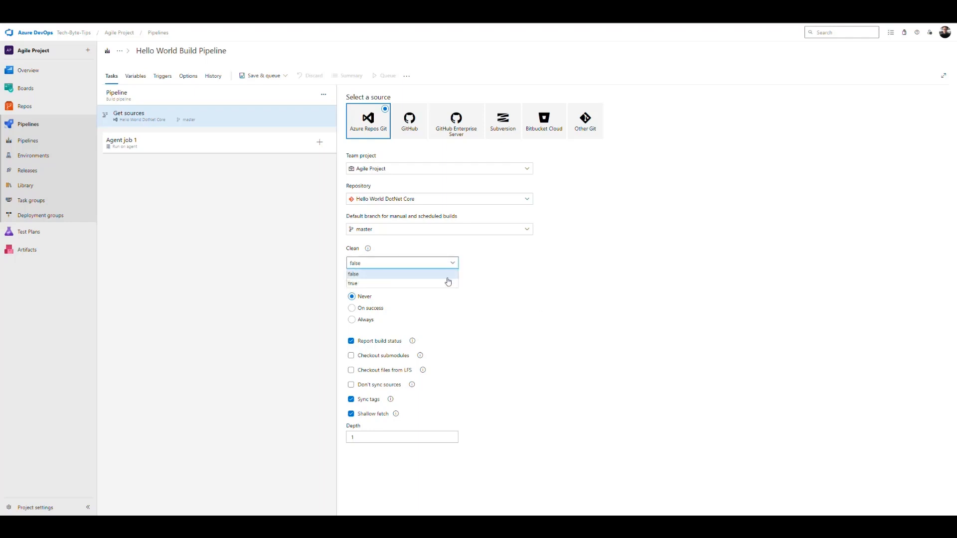
{"action": "left_click", "coordinate": [506, 281]}
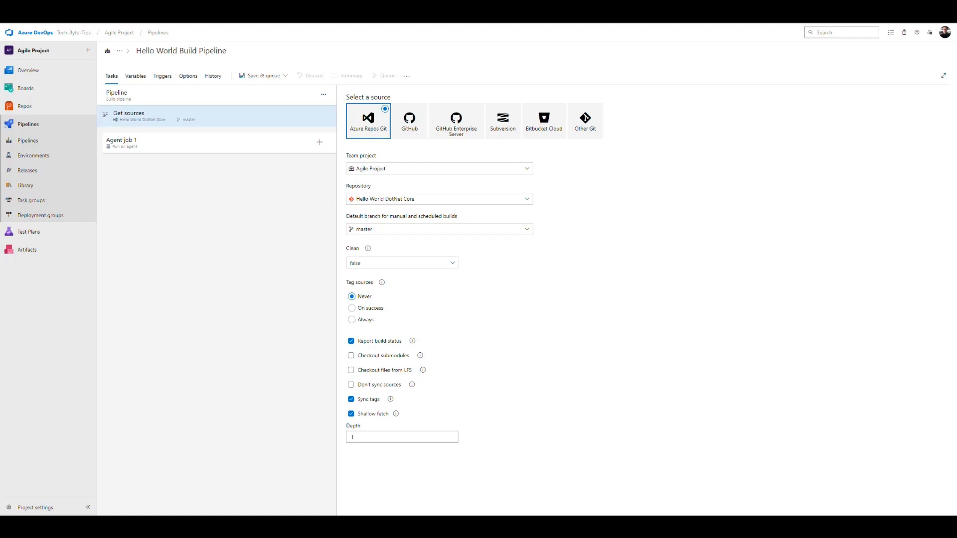
{"action": "left_click", "coordinate": [453, 268]}
{"action": "left_click", "coordinate": [414, 284]}
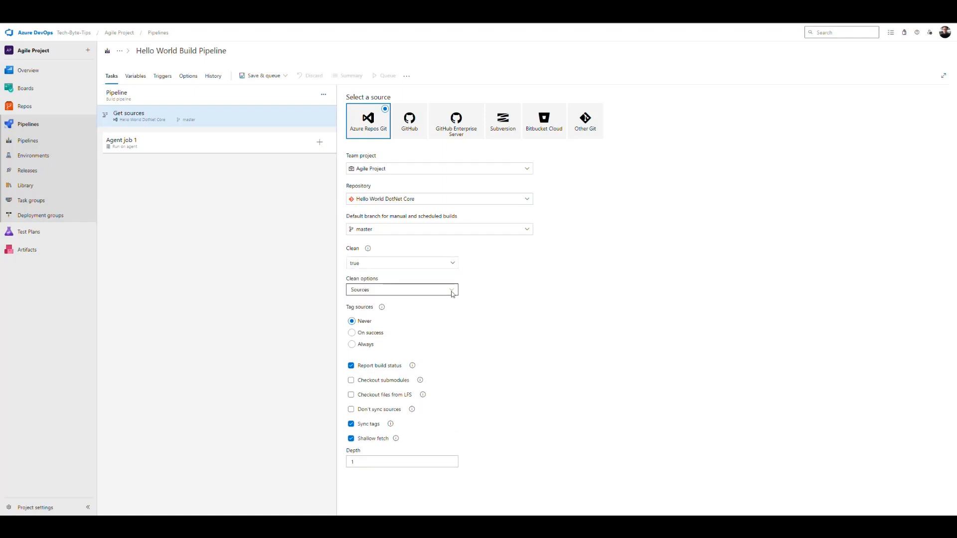
{"action": "left_click", "coordinate": [452, 290]}
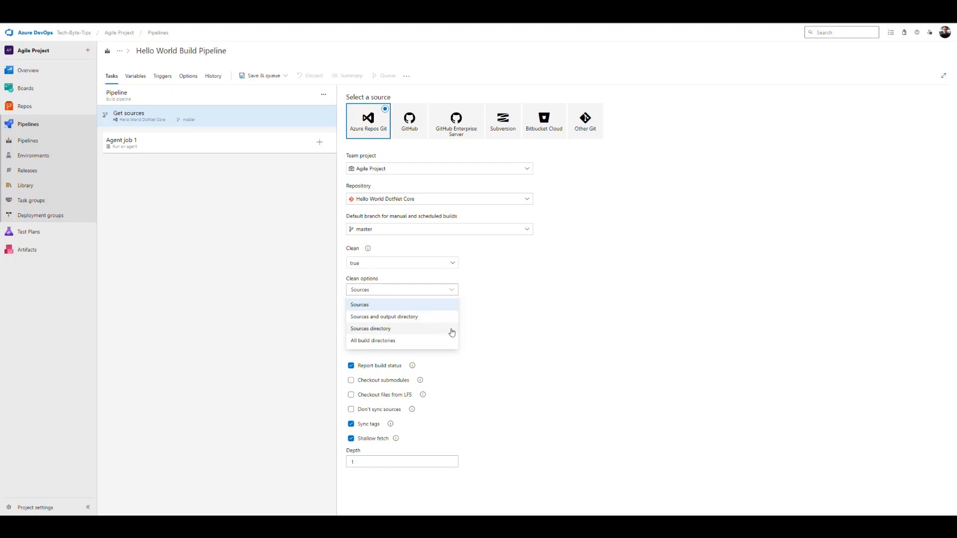
{"action": "left_click", "coordinate": [434, 342]}
{"action": "left_click", "coordinate": [533, 305]}
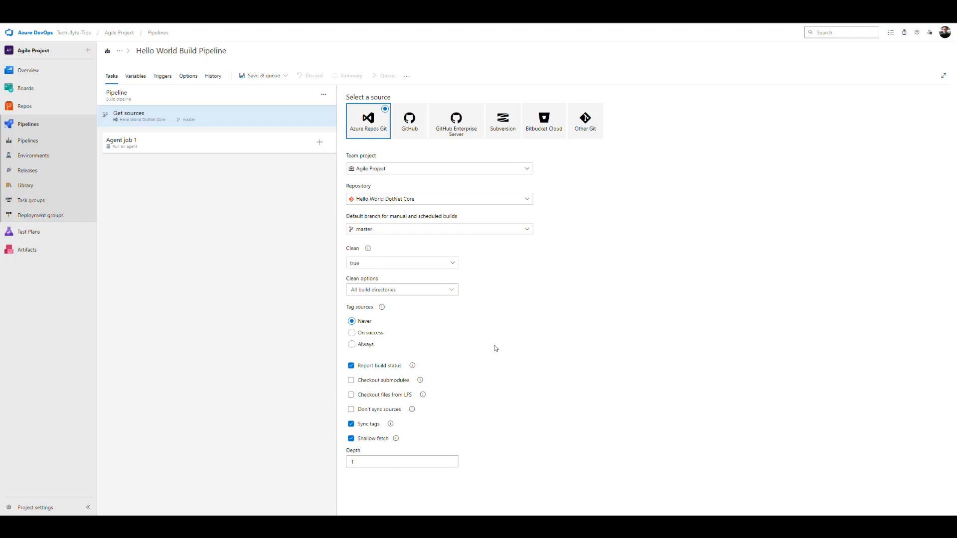
Rename the agent job as Build Project.
{"action": "left_click", "coordinate": [213, 149]}
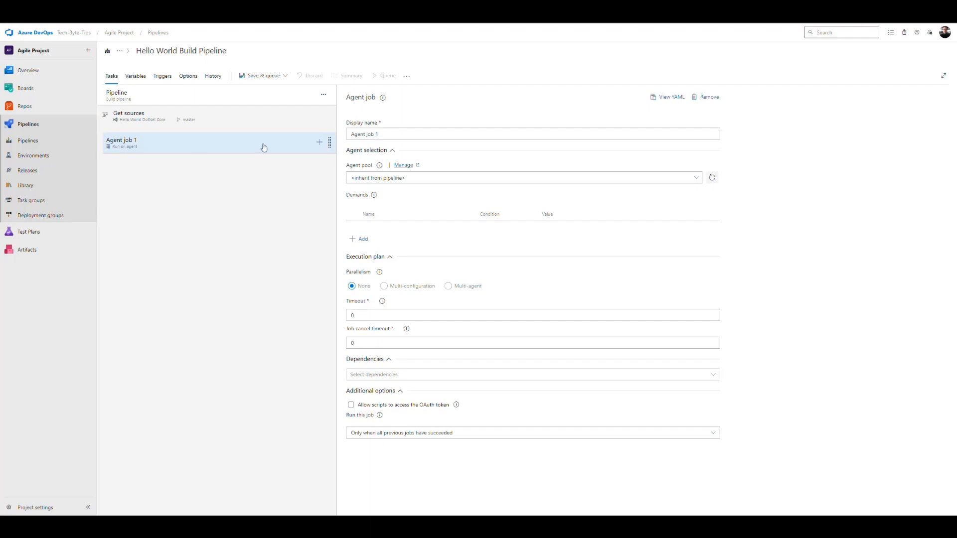
{"action": "left_click_drag", "start_coordinate": [397, 135], "coordinate": [279, 129]}
{"action": "type", "text": "B"}
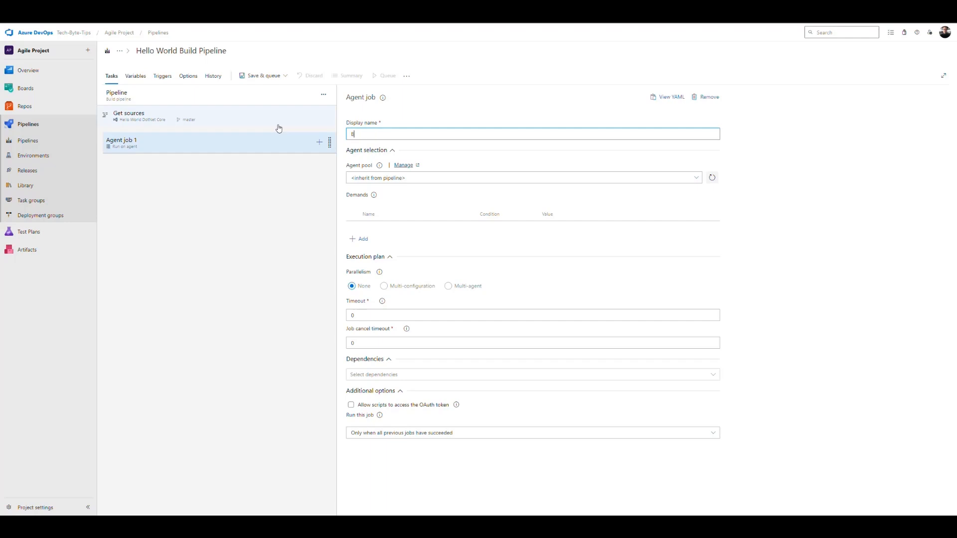
{"action": "type", "text": "uild Project"}
{"action": "left_click", "coordinate": [267, 221]}
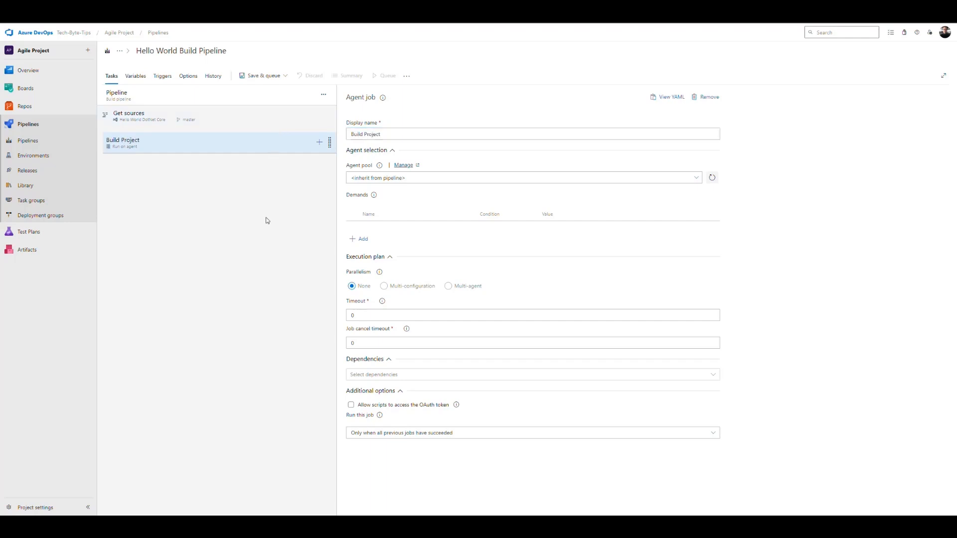
{"action": "left_click", "coordinate": [373, 133]}
{"action": "left_click", "coordinate": [233, 197]}
Examine the explanations of the Build Project job's parallelism, timeout and job cancel timeout settings.
{"action": "mouse_move", "coordinate": [379, 273]}
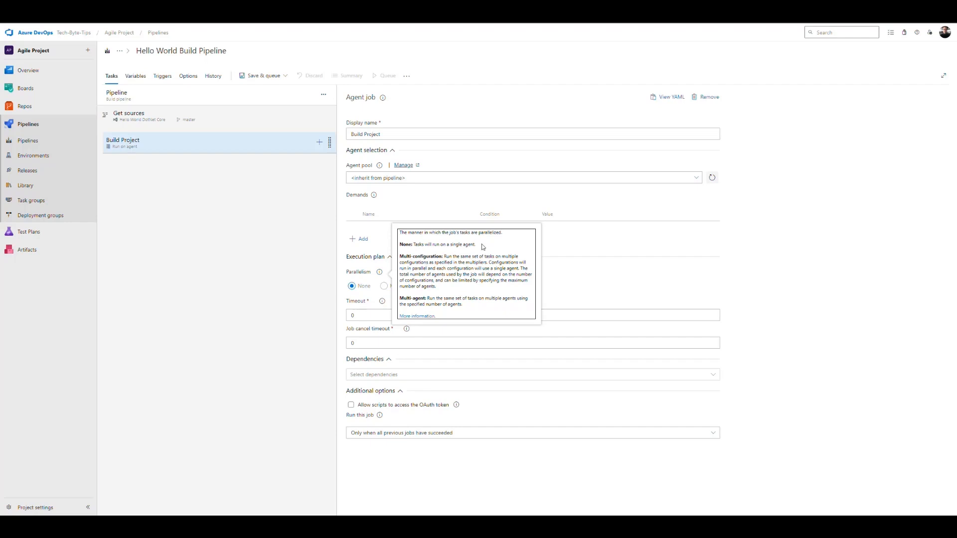
{"action": "left_click", "coordinate": [271, 271]}
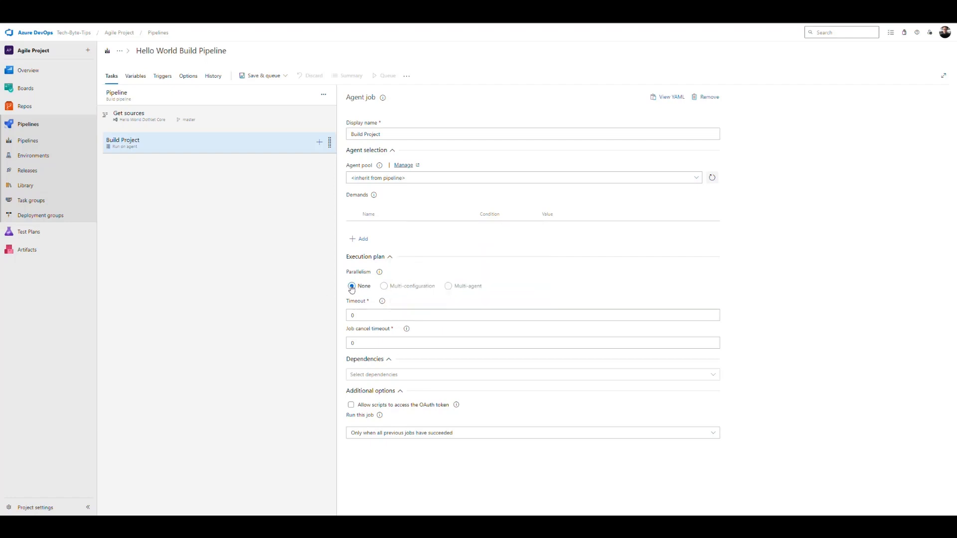
{"action": "left_click", "coordinate": [380, 272]}
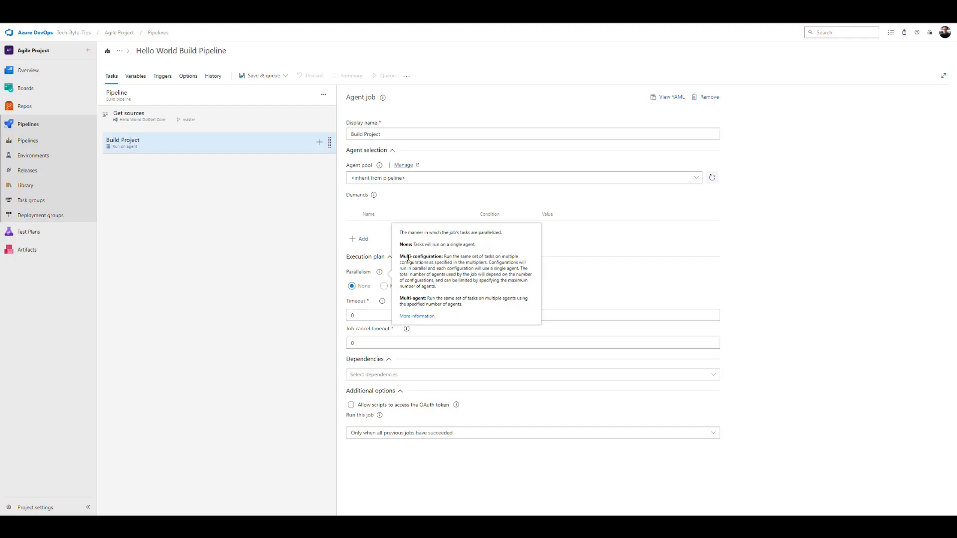
{"action": "left_click", "coordinate": [292, 269]}
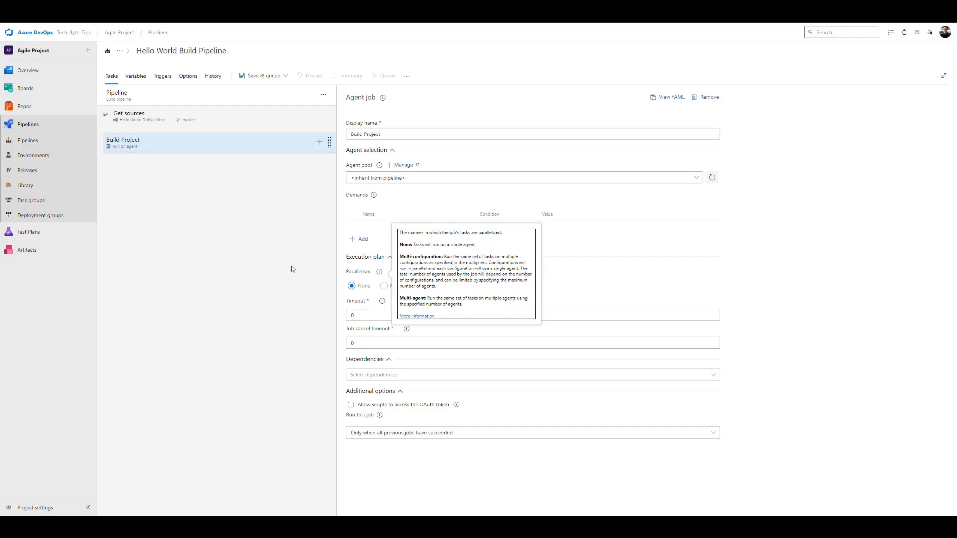
{"action": "left_click", "coordinate": [382, 301]}
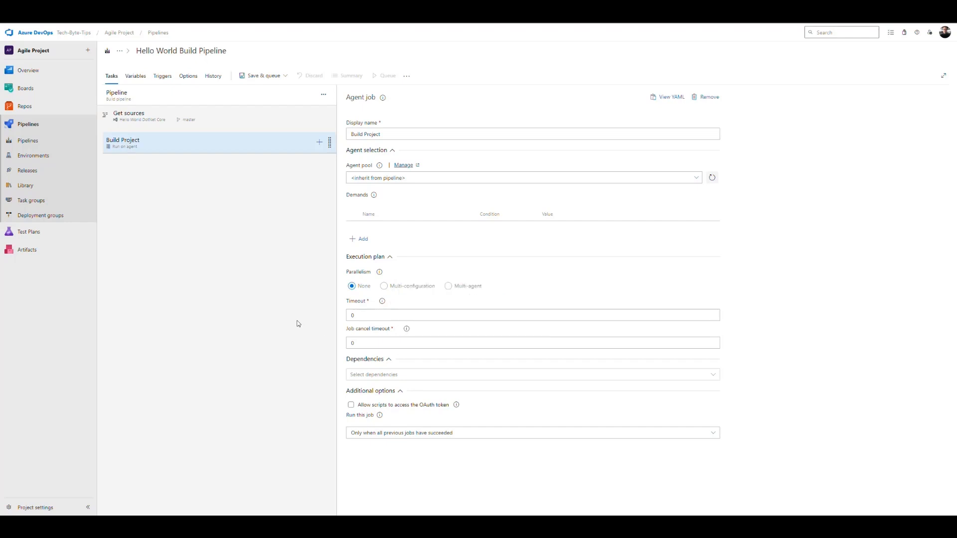
{"action": "left_click", "coordinate": [357, 315]}
{"action": "mouse_move", "coordinate": [408, 330]}
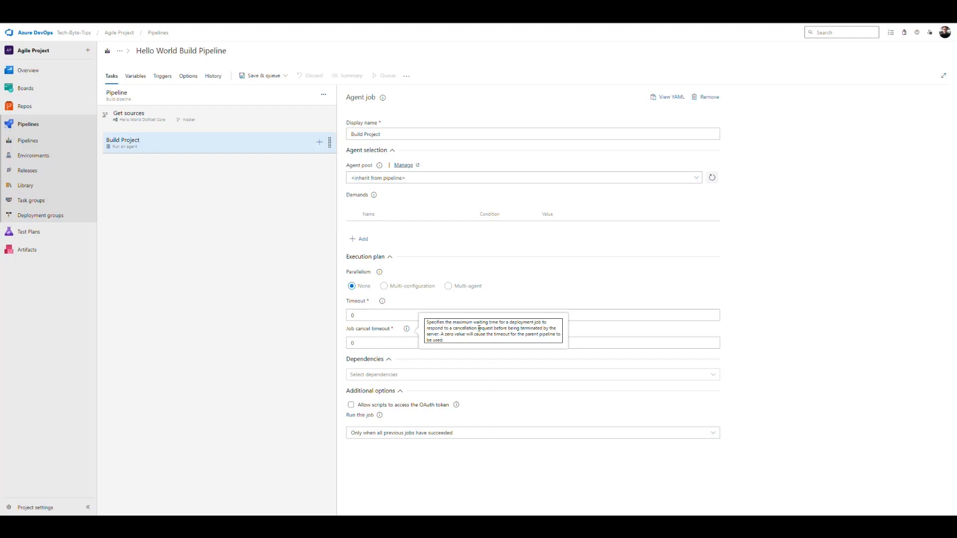
{"action": "left_click", "coordinate": [384, 343]}
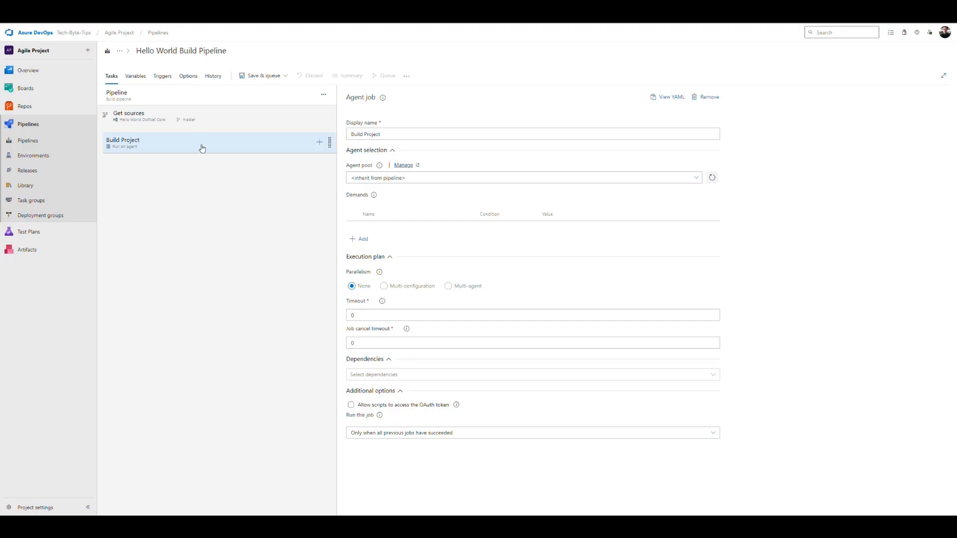
Add three .NET Core tasks to the Build Project job.
{"action": "left_click", "coordinate": [320, 143]}
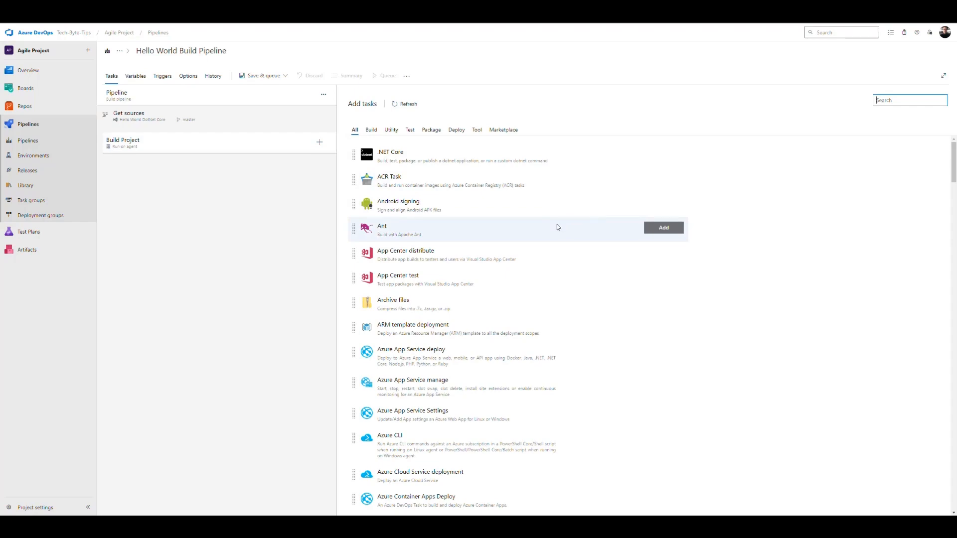
{"action": "scroll", "coordinate": [558, 234], "scroll_direction": "down", "scroll_amount": 20}
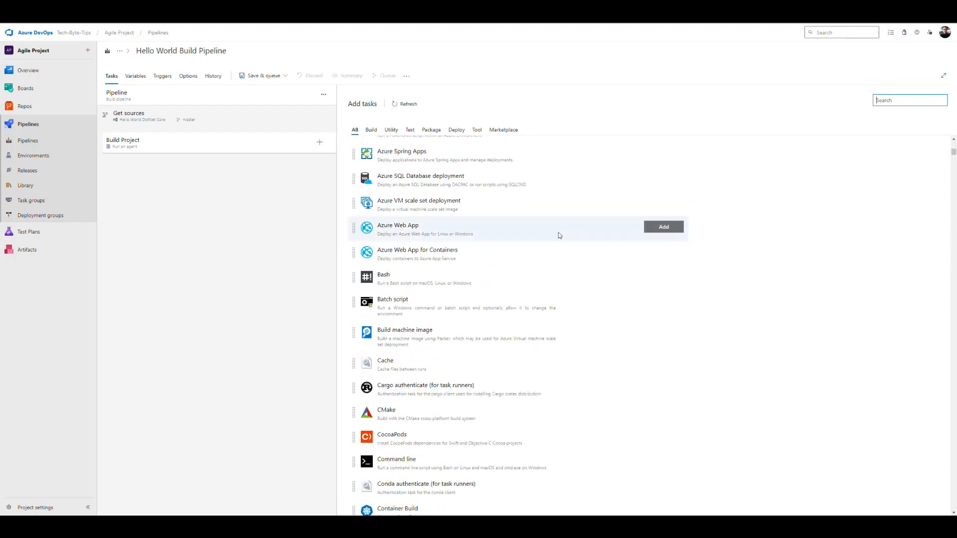
{"action": "scroll", "coordinate": [563, 238], "scroll_direction": "up", "scroll_amount": 20}
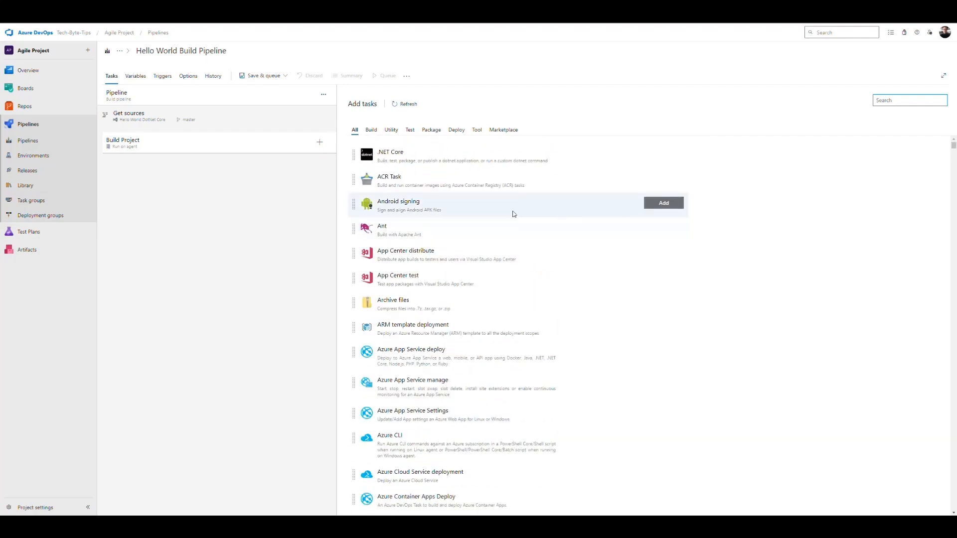
{"action": "left_click", "coordinate": [456, 154]}
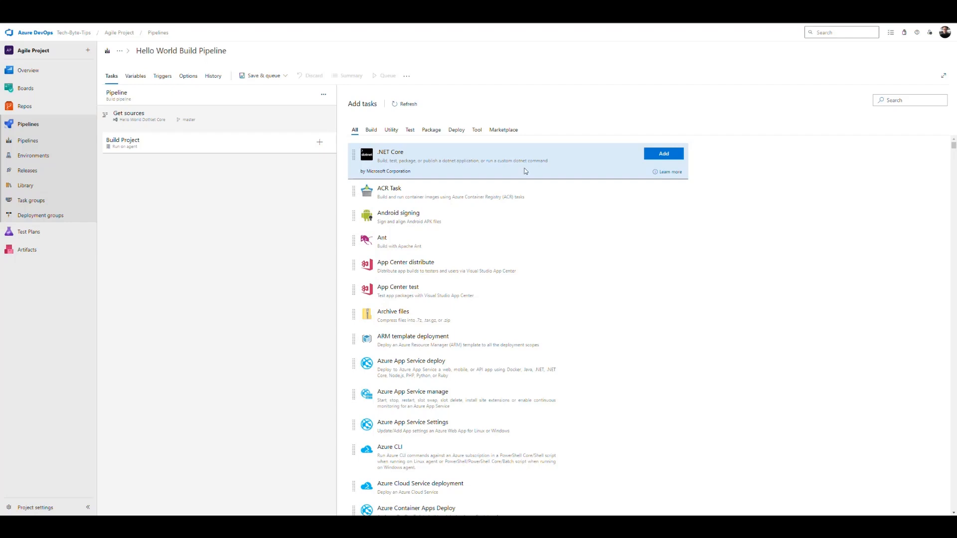
{"action": "left_click", "coordinate": [663, 154]}
{"action": "left_click", "coordinate": [664, 154]}
{"action": "left_click", "coordinate": [663, 154]}
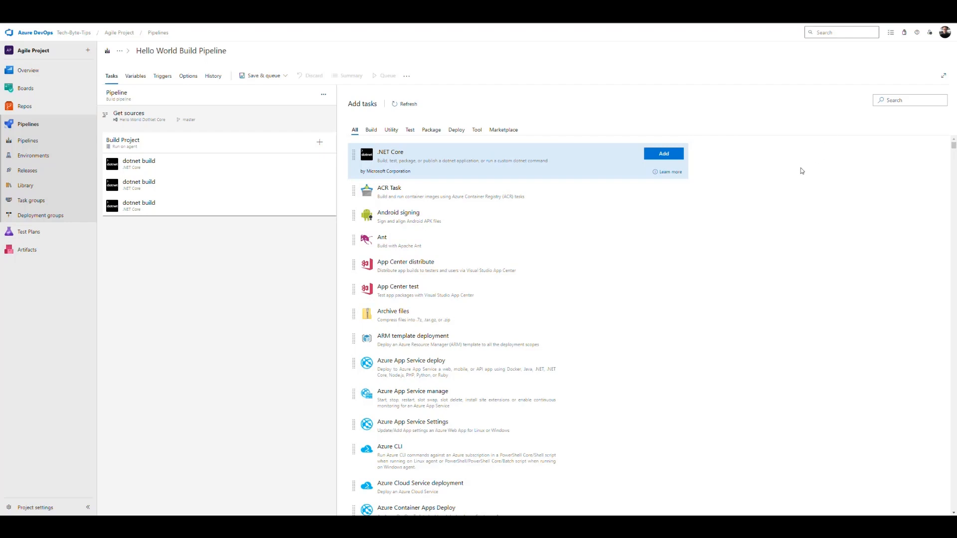
Search the tasks for publish artifact and add the Publish build artifacts task to the Build Project job.
{"action": "left_click", "coordinate": [906, 102]}
{"action": "type", "text": "publish"}
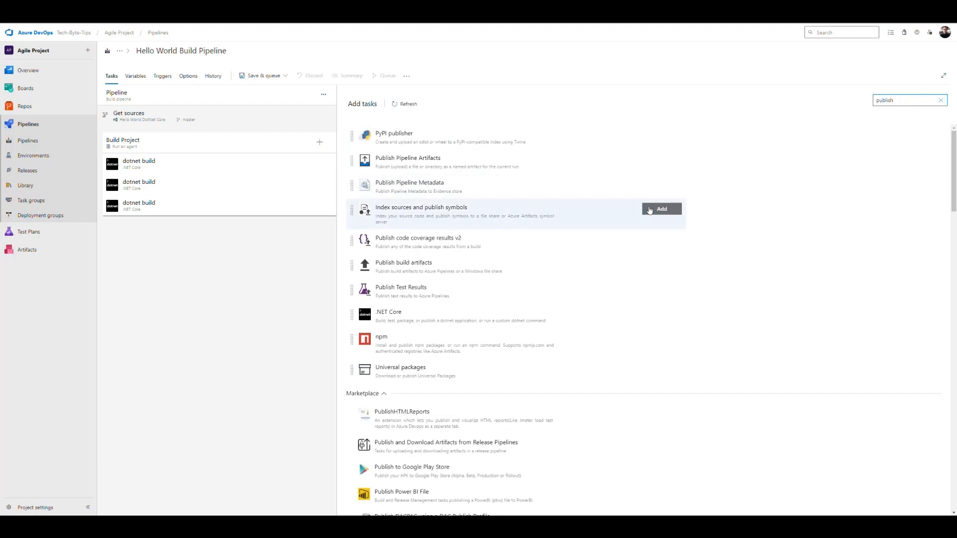
{"action": "type", "text": "artifact"}
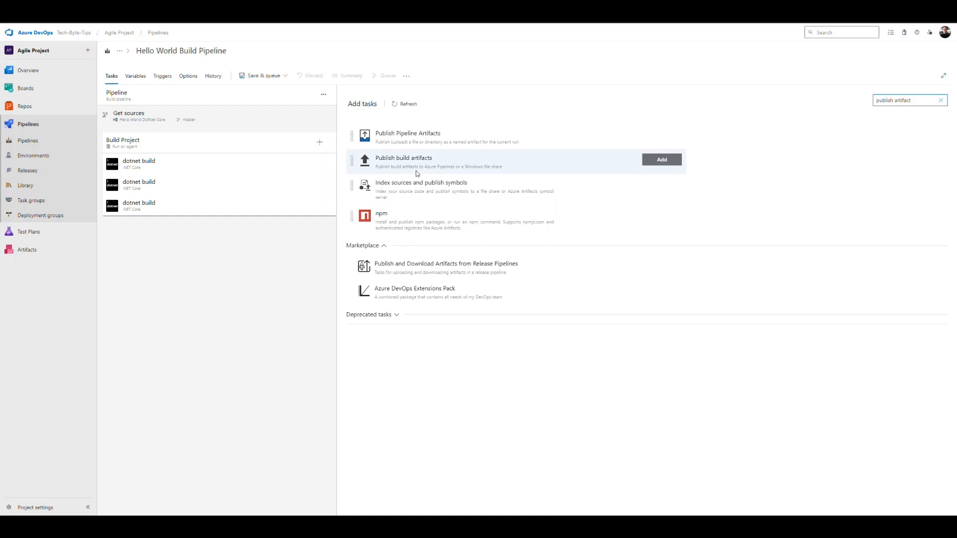
{"action": "left_click", "coordinate": [434, 168]}
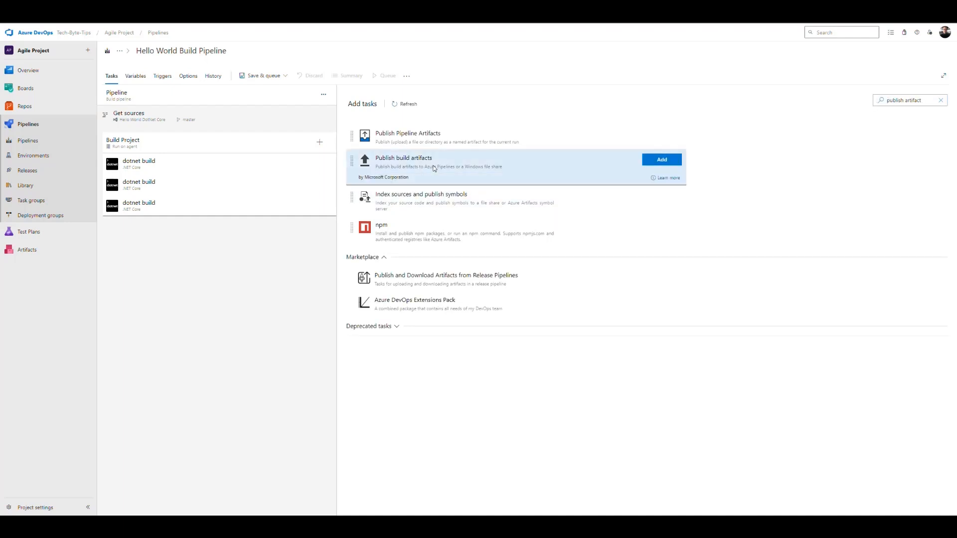
{"action": "left_click", "coordinate": [663, 160]}
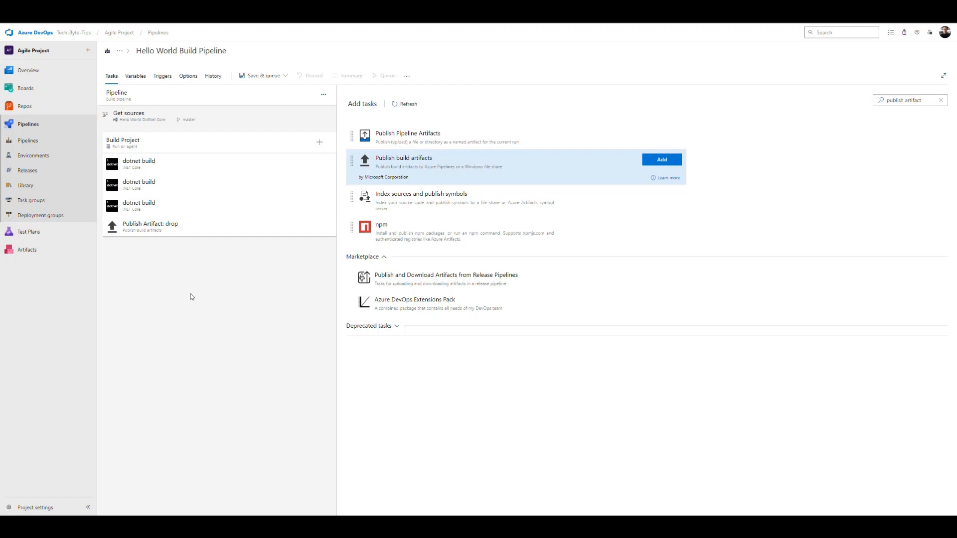
Rename the first dotnet build task as .NET restore and set its command to restore.
{"action": "left_click", "coordinate": [173, 169]}
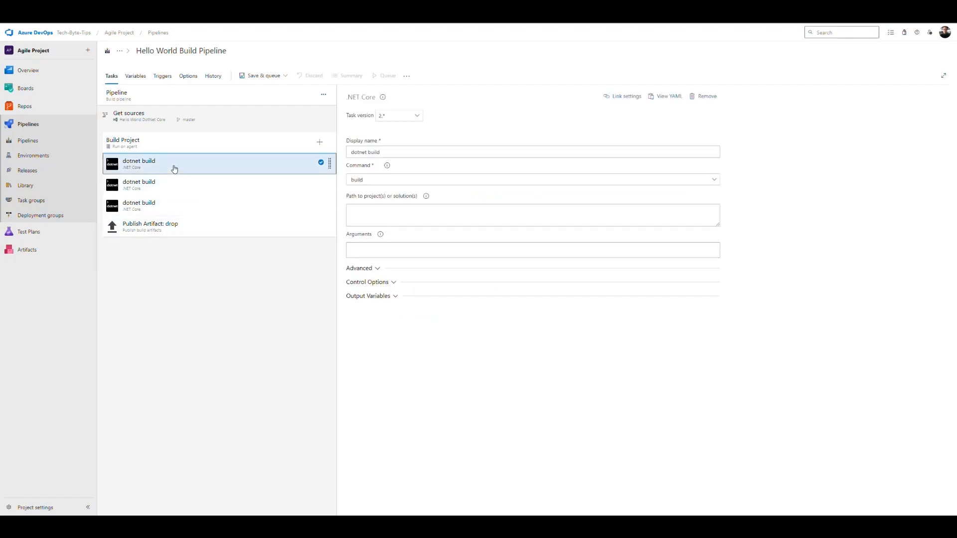
{"action": "left_click", "coordinate": [369, 152]}
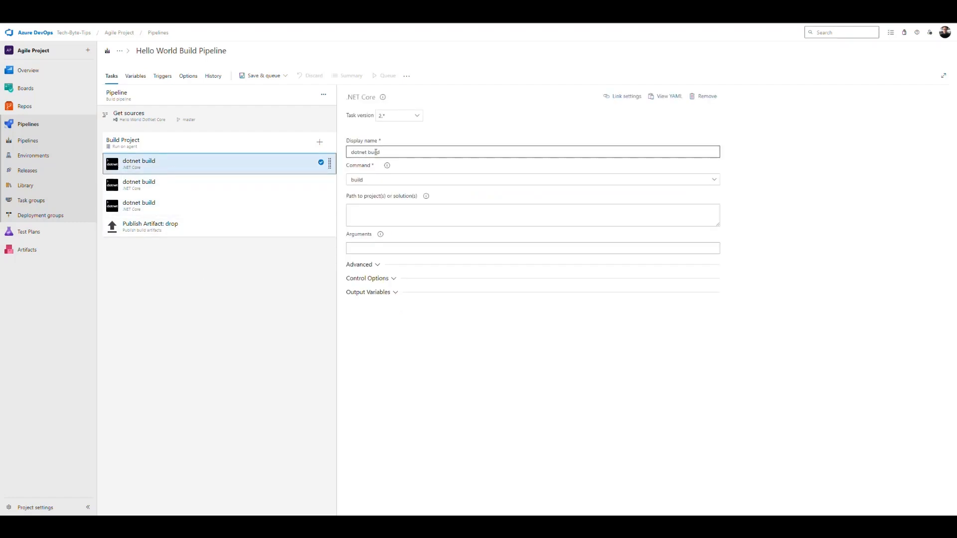
{"action": "double_click", "coordinate": [375, 152]}
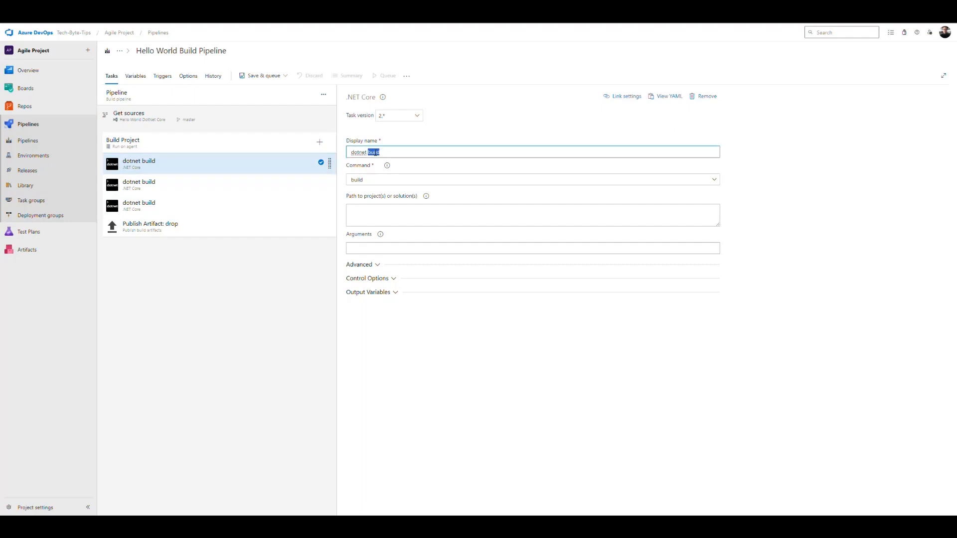
{"action": "type", "text": "restores"}
{"action": "key", "text": "End"}
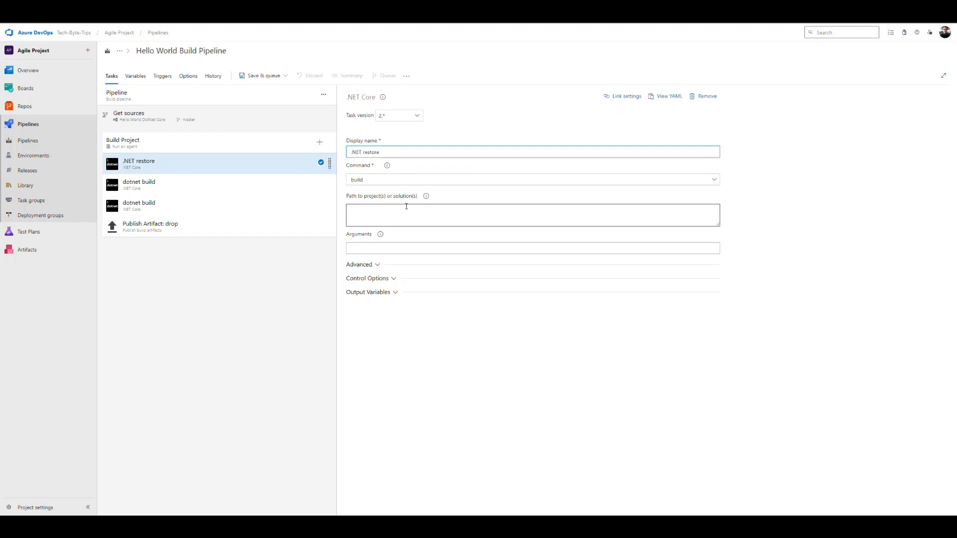
{"action": "left_click", "coordinate": [381, 181]}
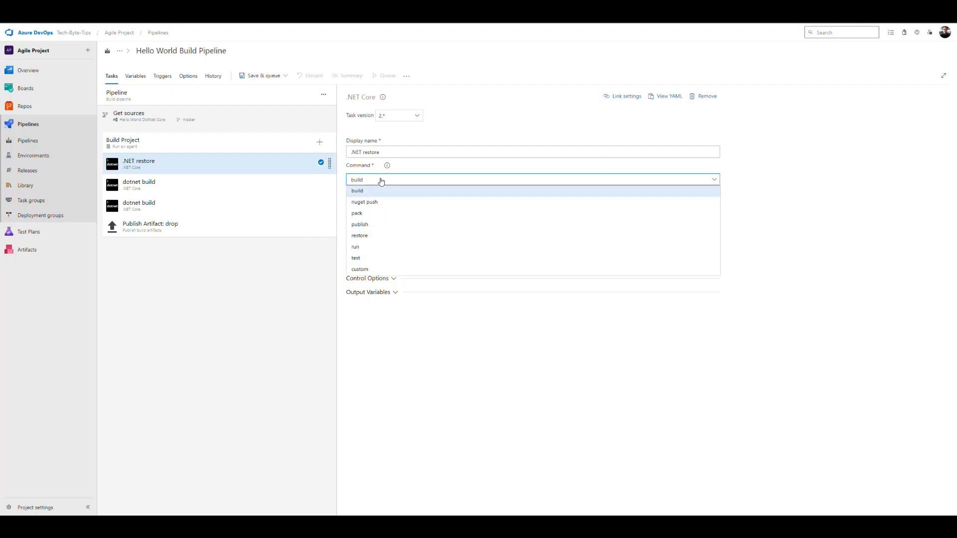
{"action": "left_click", "coordinate": [367, 236]}
Set the .NET restore task's path to projects or solutions to **/*.csproj.
{"action": "left_click", "coordinate": [423, 210]}
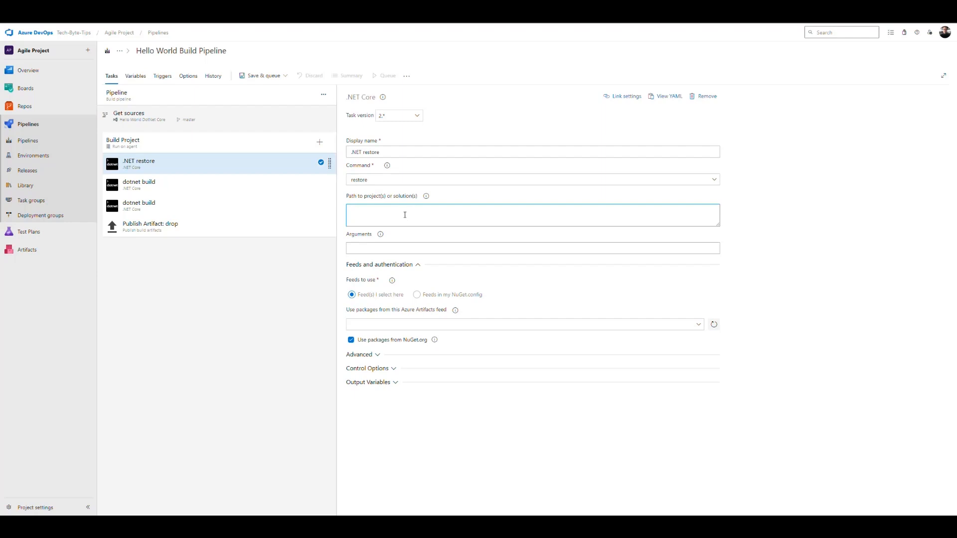
{"action": "left_click", "coordinate": [426, 197]}
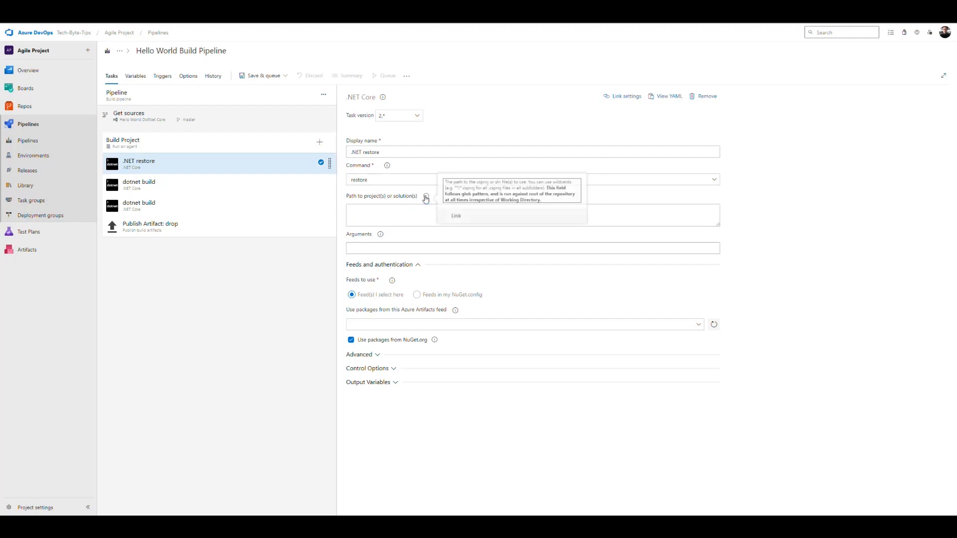
{"action": "left_click", "coordinate": [401, 217]}
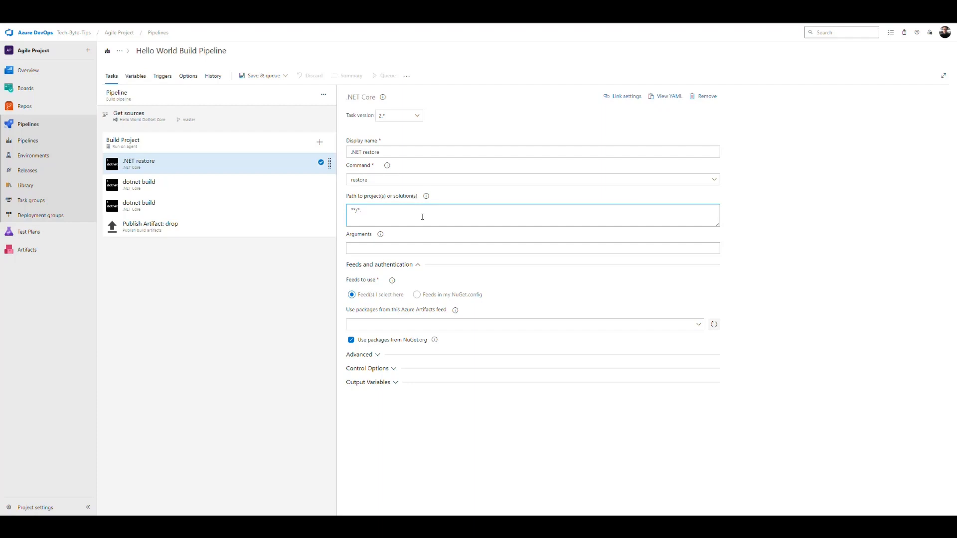
{"action": "type", "text": "proj"}
{"action": "key", "text": "ctrl+a"}
{"action": "left_click", "coordinate": [397, 215]}
{"action": "left_click_drag", "start_coordinate": [397, 214], "coordinate": [321, 208]}
{"action": "left_click", "coordinate": [395, 215]}
{"action": "left_click_drag", "start_coordinate": [390, 213], "coordinate": [321, 211]}
{"action": "left_click", "coordinate": [399, 219]}
{"action": "left_click", "coordinate": [431, 217]}
{"action": "left_click", "coordinate": [832, 285]}
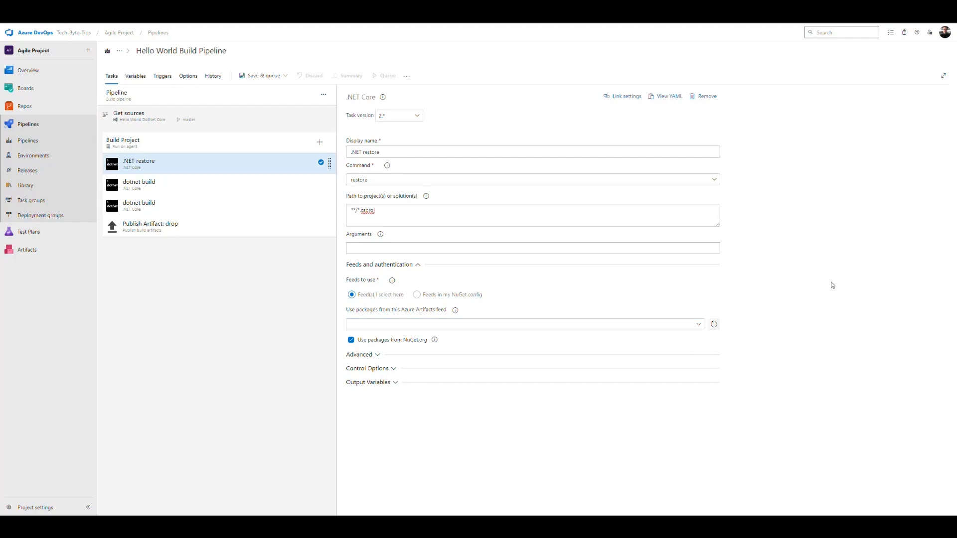
Rename the second .NET Core task as .NET build and set its path to projects or solutions to **/*.csproj.
{"action": "left_click", "coordinate": [198, 188]}
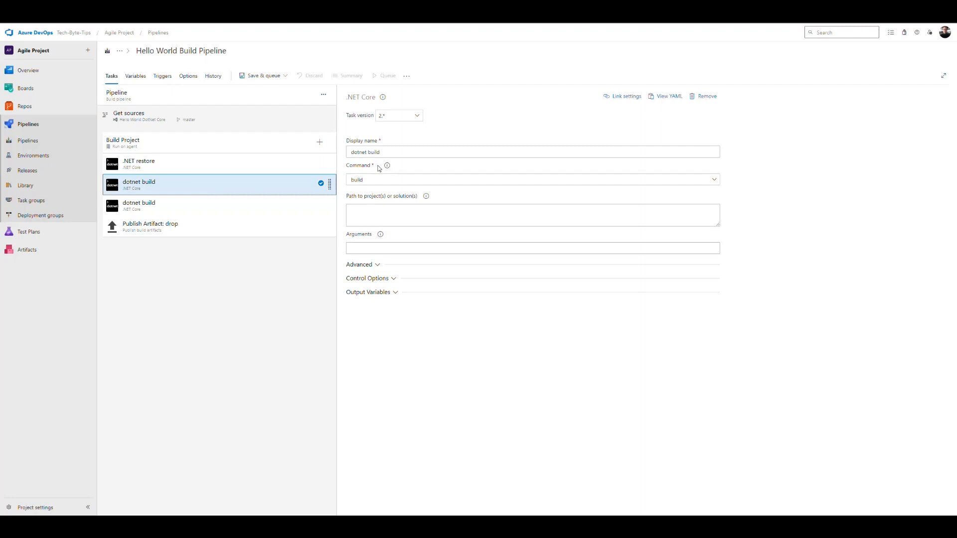
{"action": "left_click_drag", "start_coordinate": [367, 152], "coordinate": [320, 153]}
{"action": "type", "text": ".NET"}
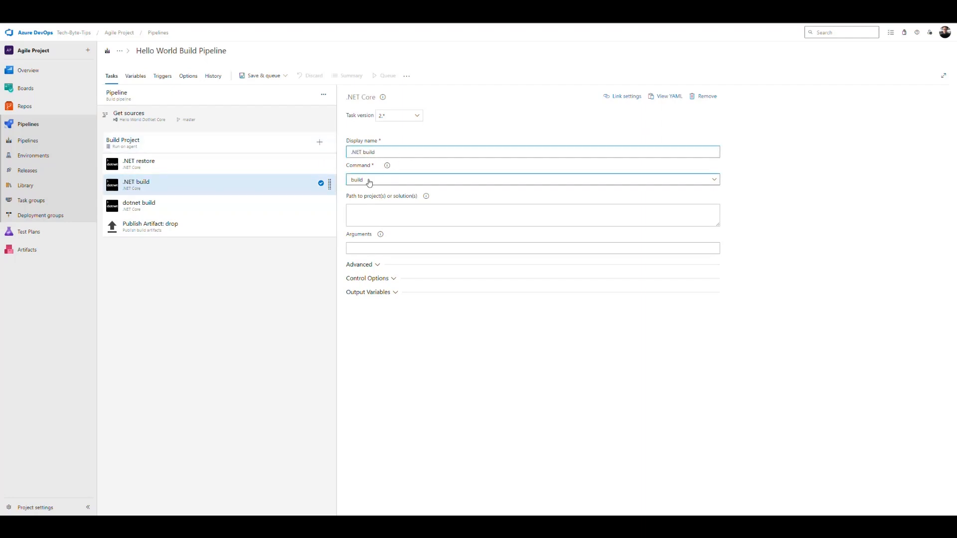
{"action": "left_click", "coordinate": [385, 215]}
{"action": "type", "text": "**/*.csproj"}
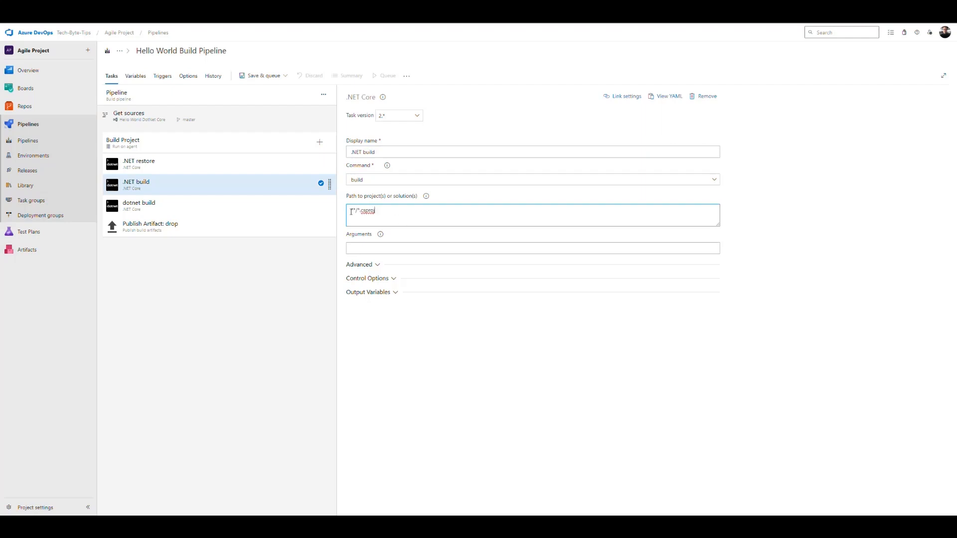
{"action": "left_click_drag", "start_coordinate": [349, 211], "coordinate": [417, 219]}
{"action": "left_click", "coordinate": [421, 218]}
{"action": "left_click", "coordinate": [773, 242]}
Rename the remaining dotnet build task as .NET publish and set its command to publish.
{"action": "left_click", "coordinate": [200, 208]}
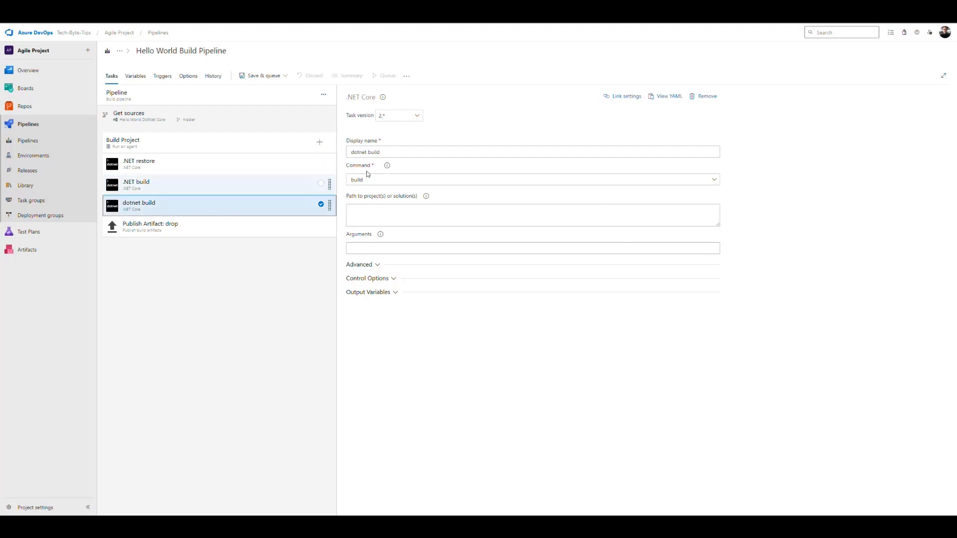
{"action": "double_click", "coordinate": [357, 152]}
{"action": "type", "text": ".N"}
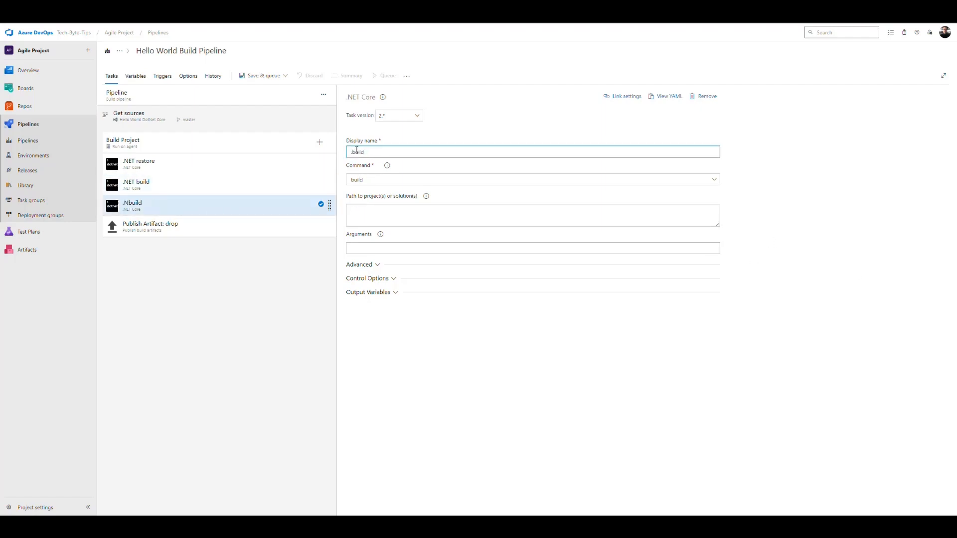
{"action": "type", "text": "ET"}
{"action": "key", "text": "shift+End"}
{"action": "type", "text": "publish"}
{"action": "left_click", "coordinate": [379, 181]}
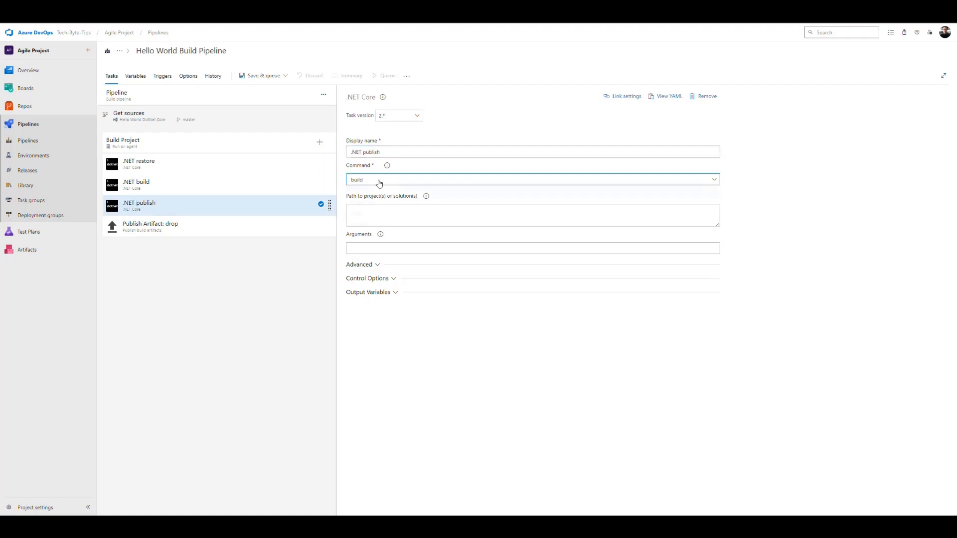
{"action": "left_click", "coordinate": [368, 225]}
Set the .NET publish task's arguments to --output $(Build.ArtifactStagingDirectory).
{"action": "left_click", "coordinate": [410, 222]}
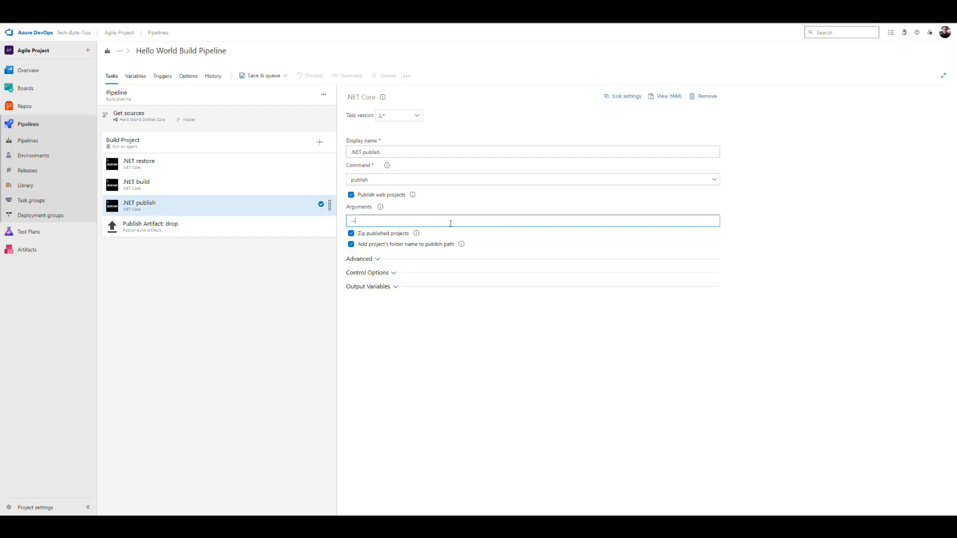
{"action": "type", "text": "utput $(Build.ArtifactStagingDirectory)"}
{"action": "left_click", "coordinate": [450, 346]}
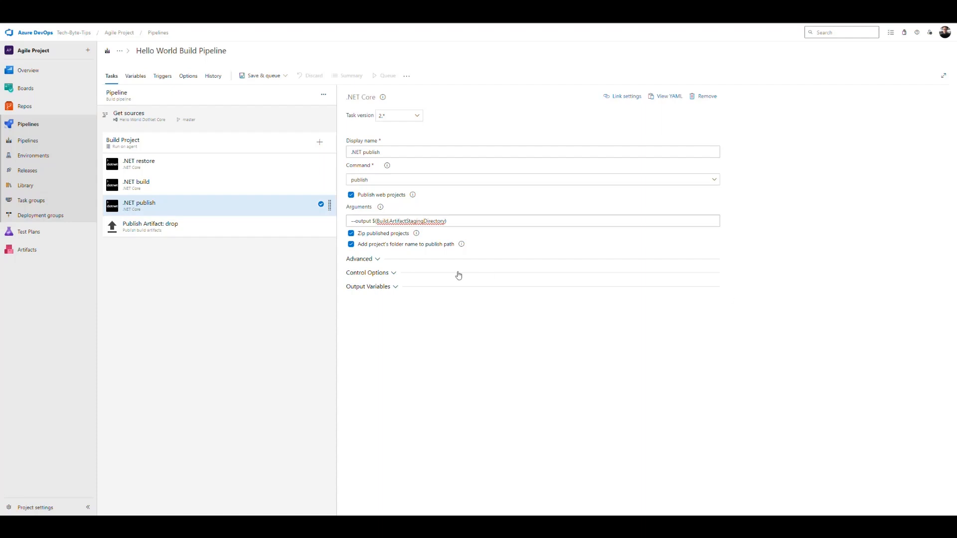
Check the three .NET tasks and change the publish artifact task's display name to Publish Artifact: Hello World .NET Core.
{"action": "left_click", "coordinate": [169, 165]}
{"action": "left_click", "coordinate": [172, 190]}
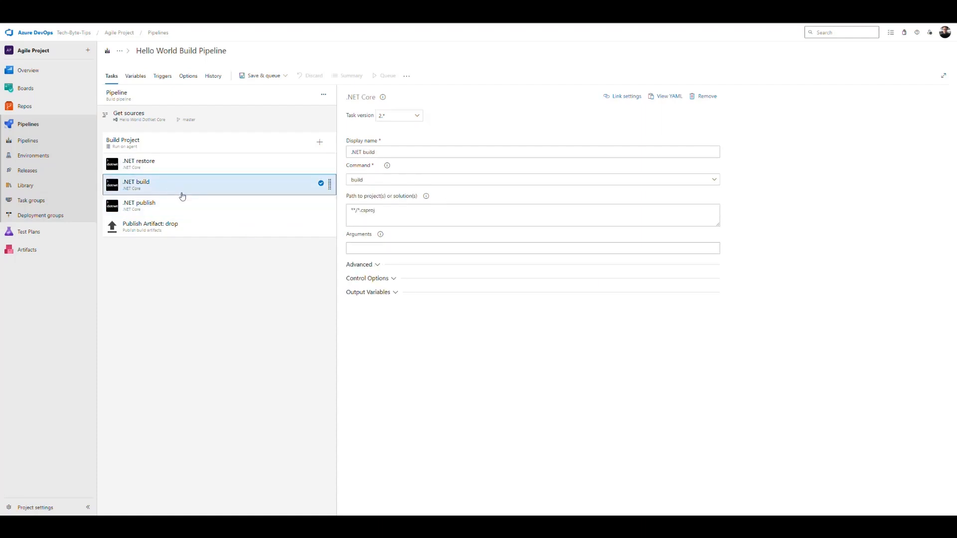
{"action": "left_click", "coordinate": [184, 213]}
{"action": "left_click", "coordinate": [195, 232]}
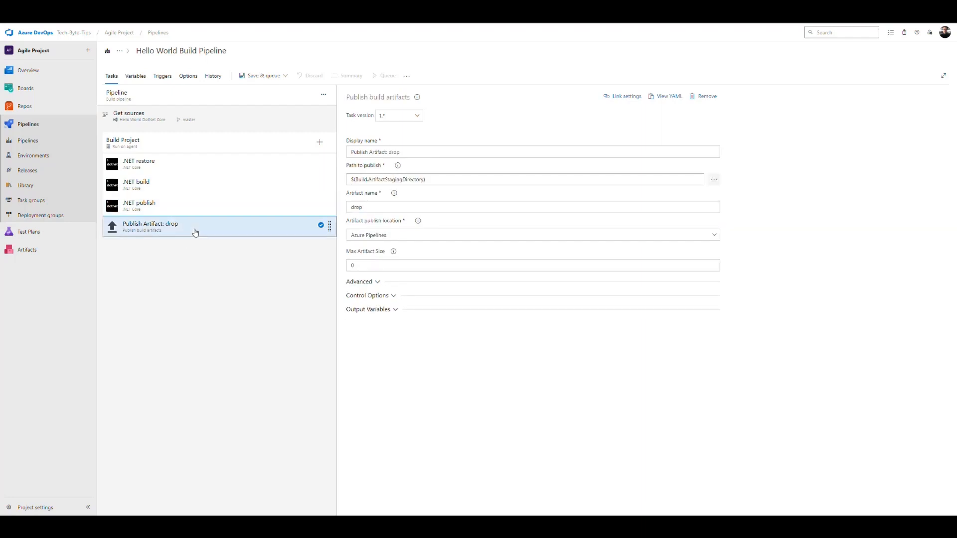
{"action": "left_click", "coordinate": [415, 151]}
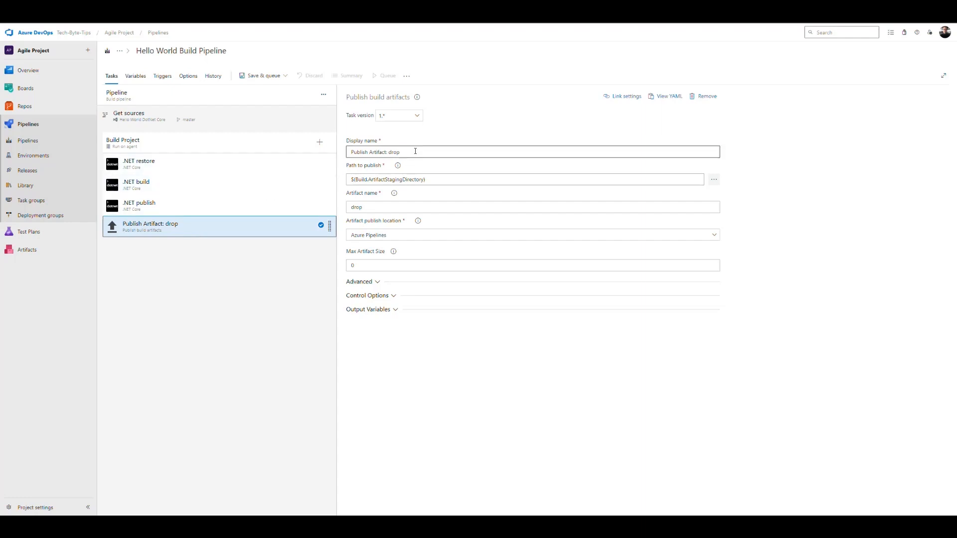
{"action": "key", "text": "shift+Left"}
{"action": "key", "text": "shift+Left"}
{"action": "key", "text": "shift+Left"}
{"action": "key", "text": "shift+Left"}
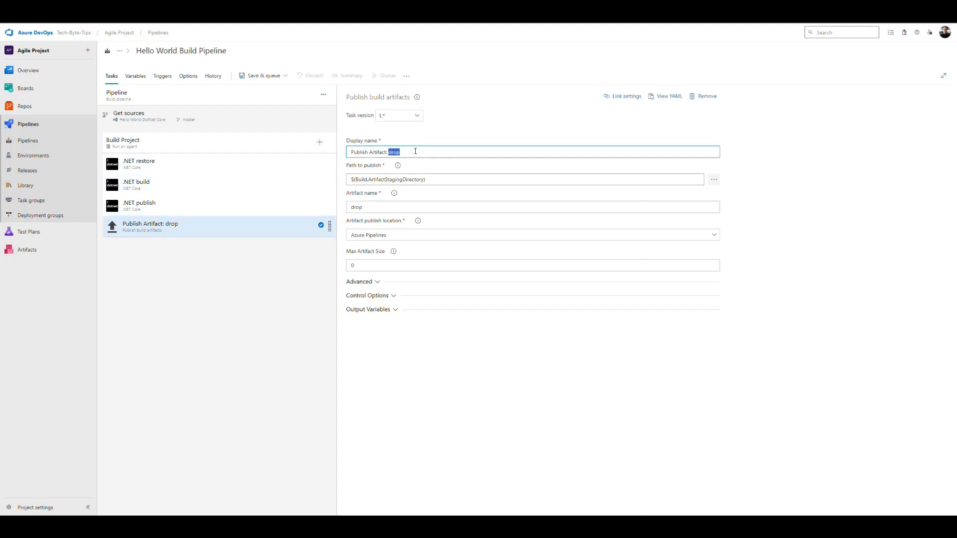
{"action": "type", "text": "Hello World"}
{"action": "type", "text": ".NET Core"}
{"action": "left_click_drag", "start_coordinate": [432, 178], "coordinate": [342, 177]}
{"action": "left_click", "coordinate": [464, 353]}
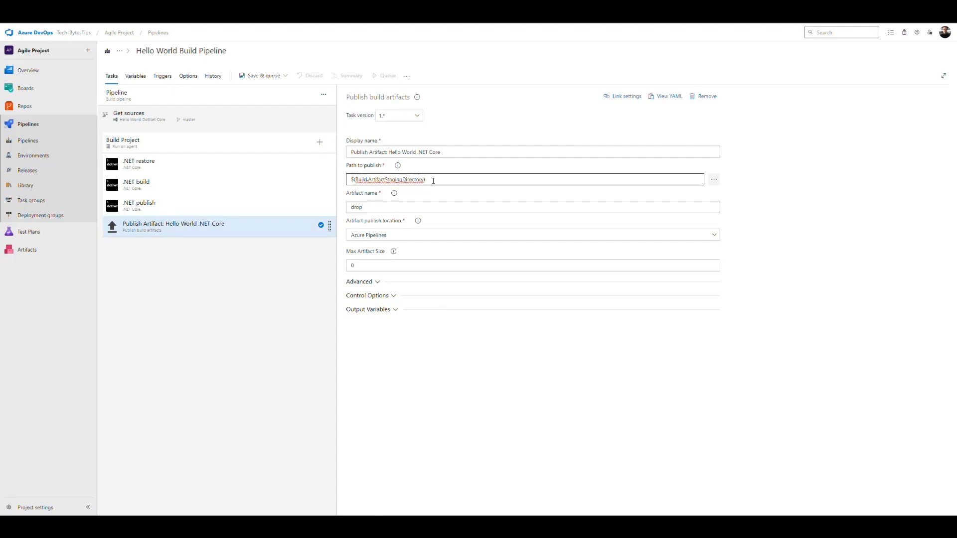
Set the artifact name to Hello World .NET Core, keeping Azure Pipelines as the publish location.
{"action": "double_click", "coordinate": [385, 206]}
{"action": "type", "text": "Hell"}
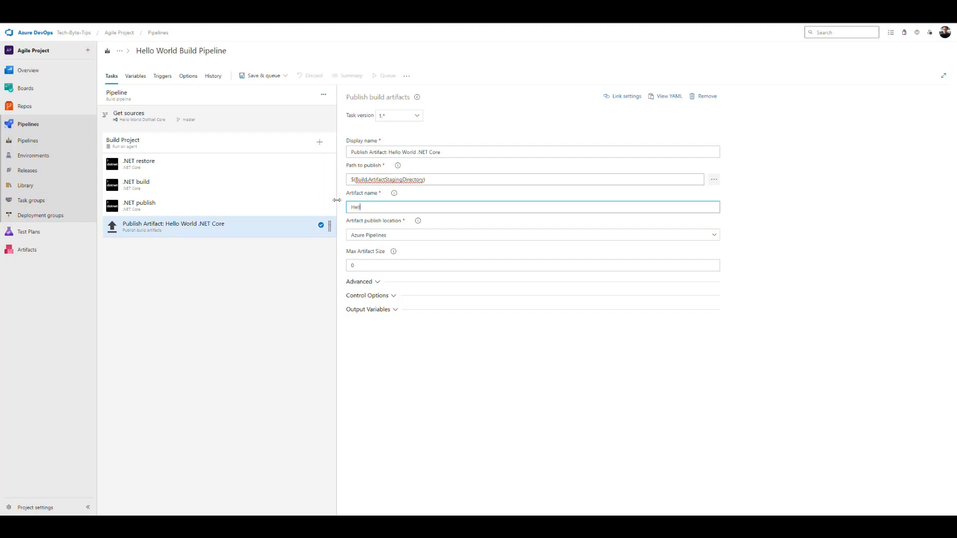
{"action": "type", "text": "o World .NET Core"}
{"action": "left_click", "coordinate": [494, 366]}
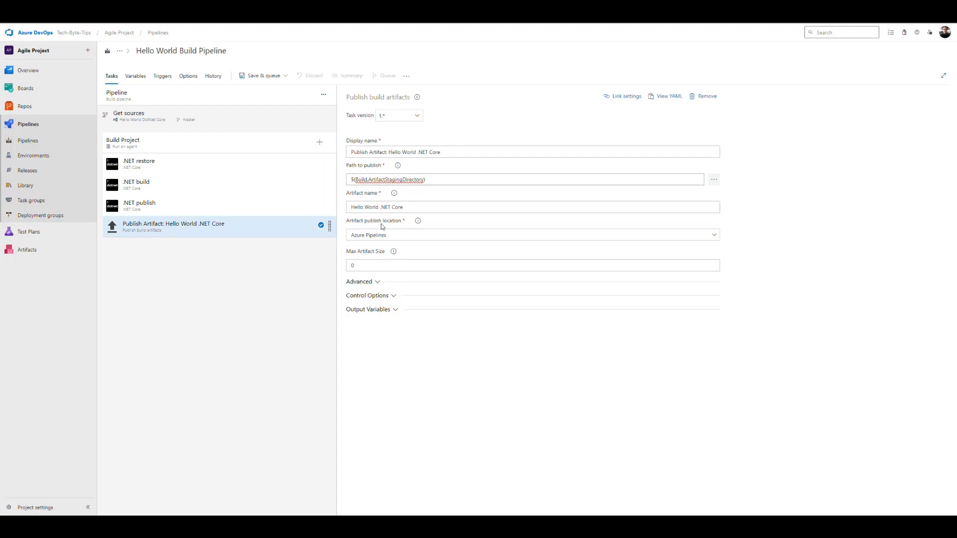
{"action": "left_click", "coordinate": [374, 234]}
{"action": "left_click", "coordinate": [457, 370]}
Save the build pipeline without queuing it, with the comment "Creating the CI Pipeline, initial version".
{"action": "left_click", "coordinate": [285, 77]}
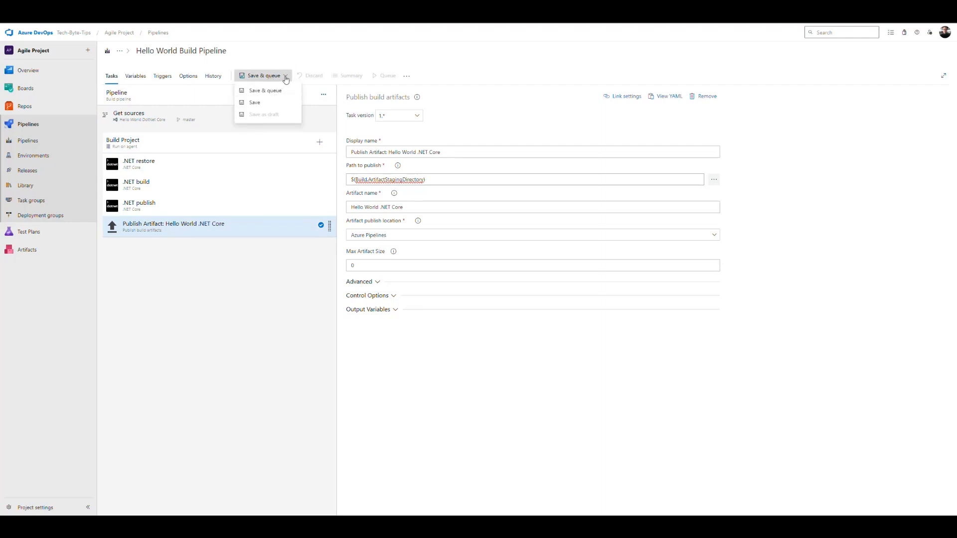
{"action": "left_click", "coordinate": [257, 105]}
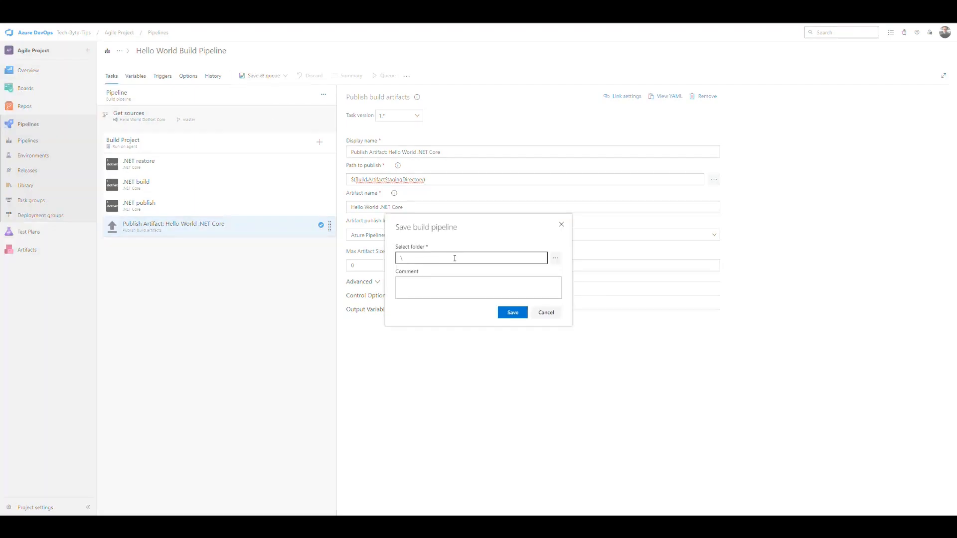
{"action": "left_click", "coordinate": [468, 287]}
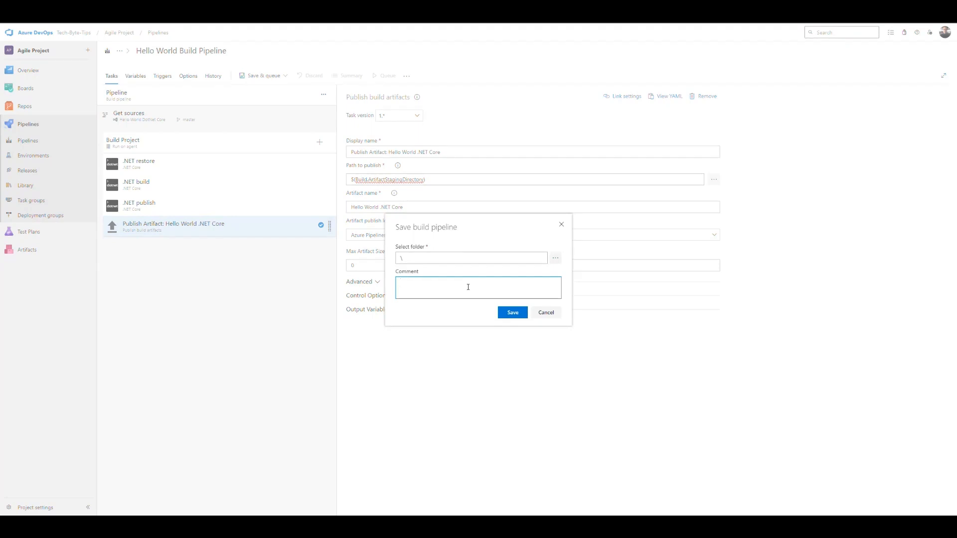
{"action": "type", "text": "Creating the CI"}
{"action": "type", "text": " Pipl"}
{"action": "type", "text": "line"}
{"action": "type", "text": ", initial version"}
{"action": "left_click", "coordinate": [508, 311]}
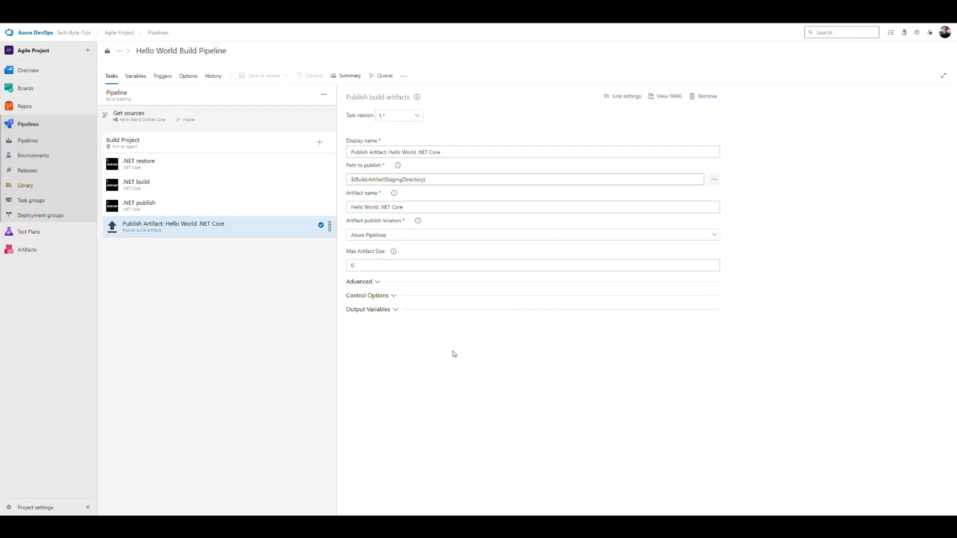
Review the saved pipeline's change history and variables, trying the secret setting of system.debug on and off.
{"action": "left_click", "coordinate": [213, 76]}
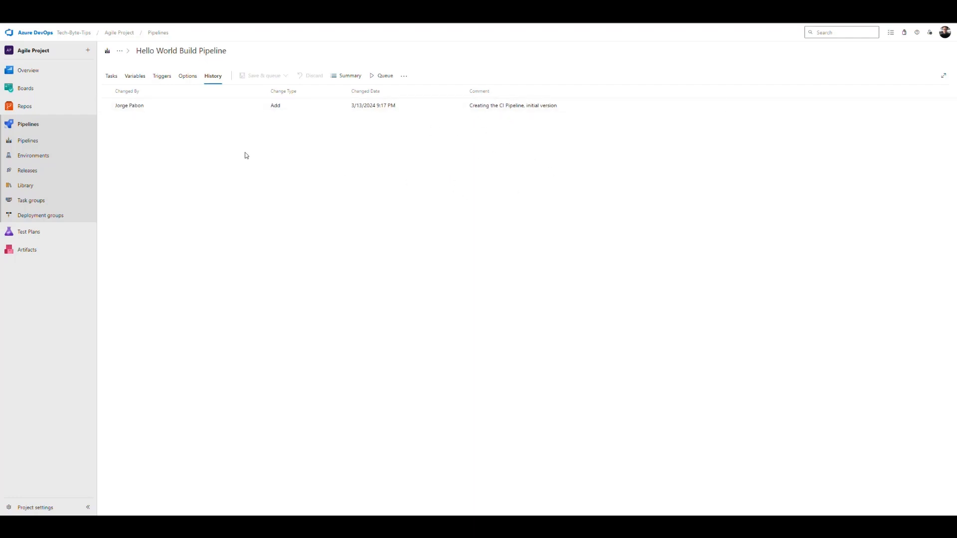
{"action": "left_click", "coordinate": [111, 76]}
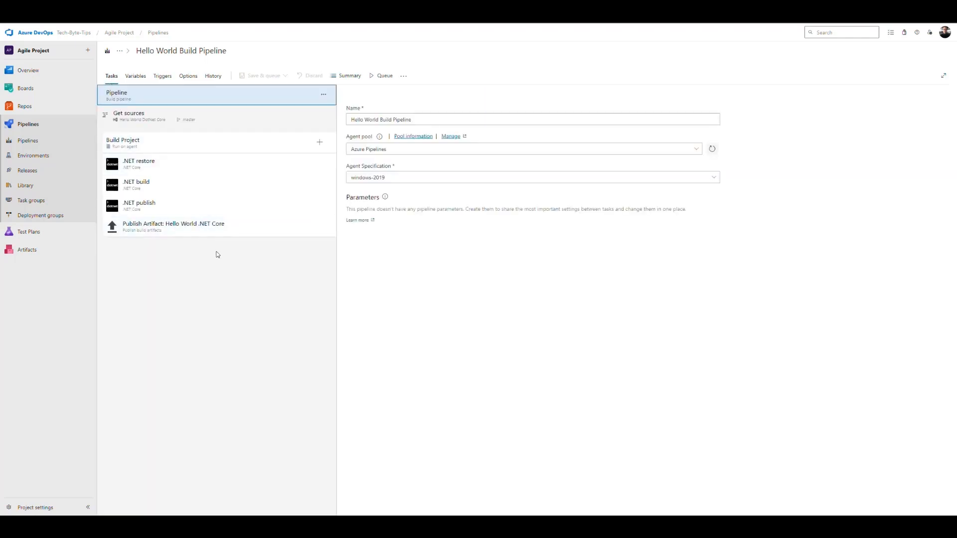
{"action": "left_click", "coordinate": [135, 78]}
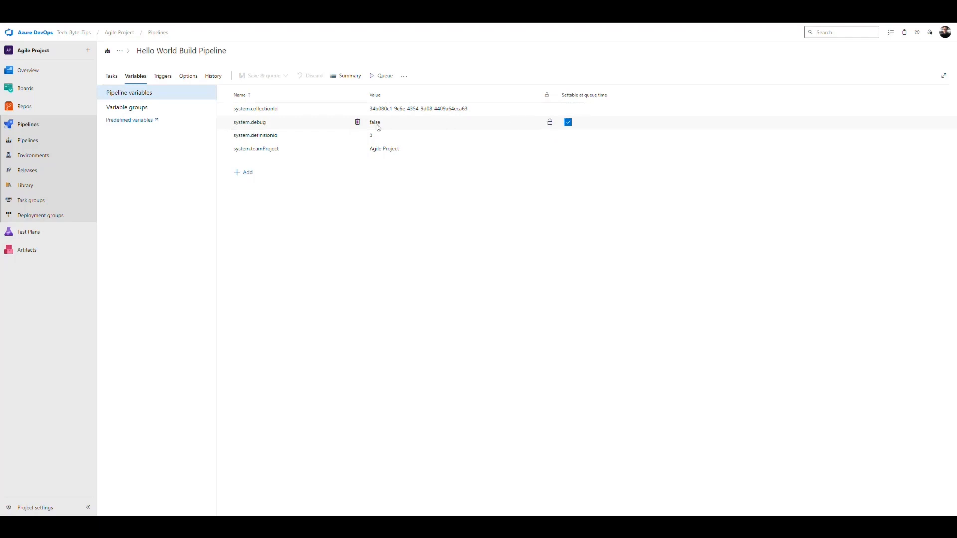
{"action": "left_click", "coordinate": [550, 123]}
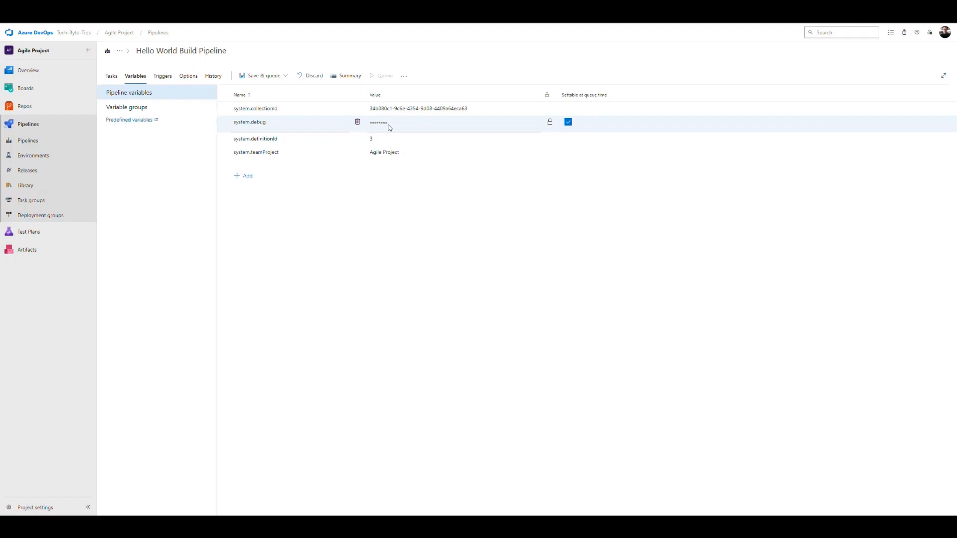
{"action": "left_click", "coordinate": [550, 123]}
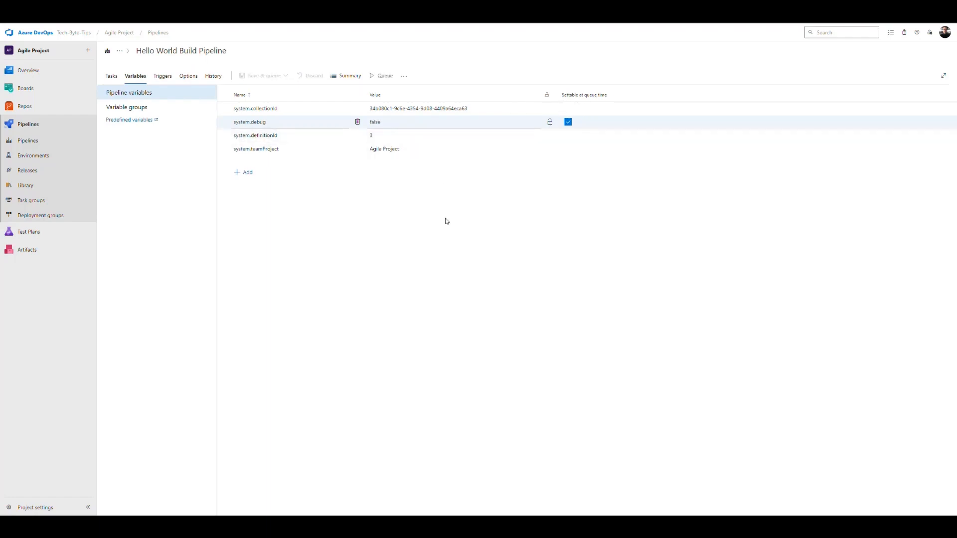
Enable the continuous integration trigger for the Hello World DotNet Core repository, keeping the include filter on the master branch.
{"action": "left_click", "coordinate": [162, 76]}
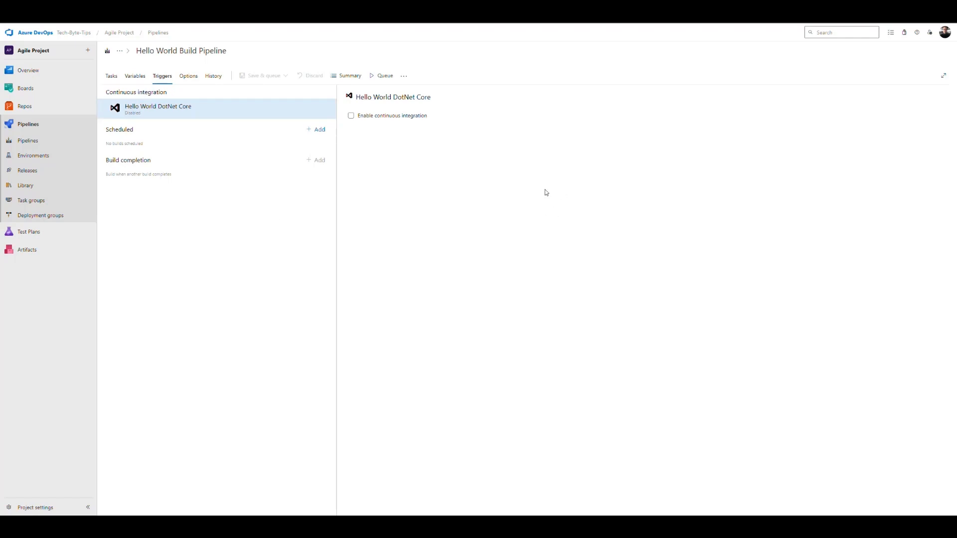
{"action": "left_click", "coordinate": [350, 116]}
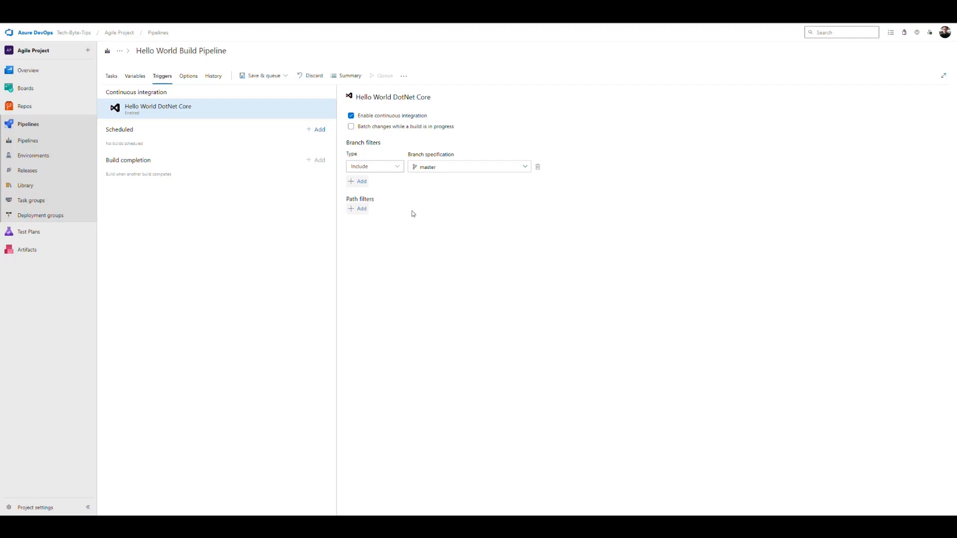
{"action": "left_click", "coordinate": [397, 166]}
{"action": "left_click", "coordinate": [437, 263]}
Save the pipeline without queuing it, with the comment "Enabling Continuous Integration as a trigger.".
{"action": "left_click", "coordinate": [285, 78]}
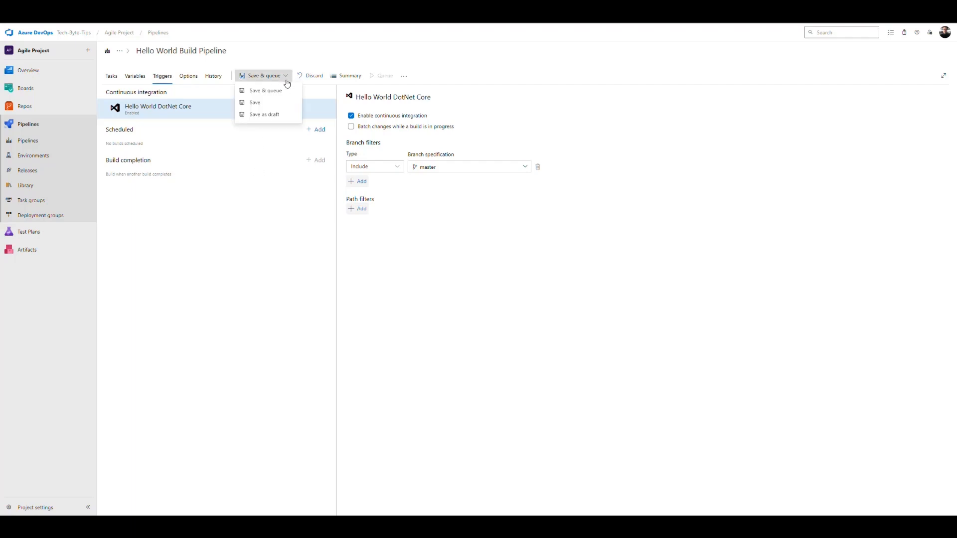
{"action": "left_click", "coordinate": [257, 107]}
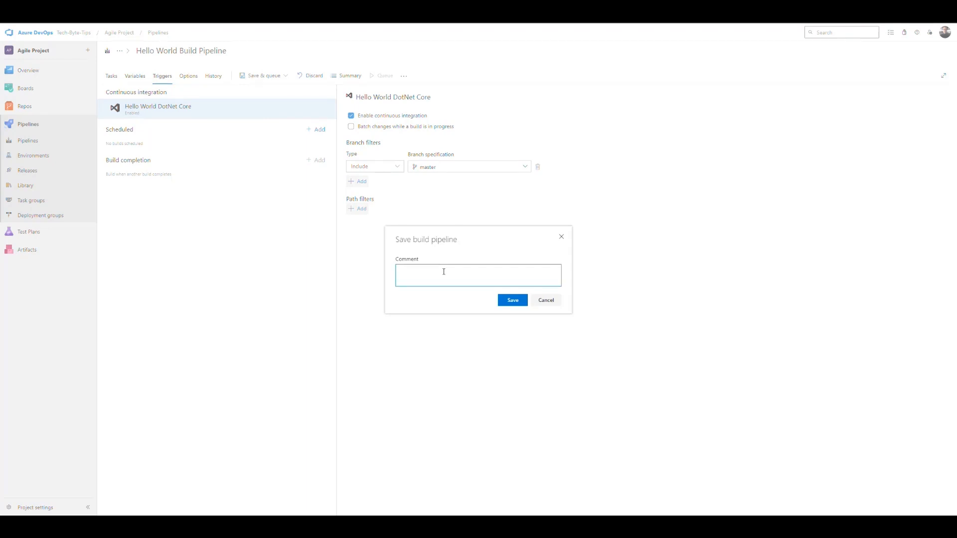
{"action": "type", "text": "Enabling Continuous Integration for"}
{"action": "key", "text": "BackSpace"}
{"action": "key", "text": "BackSpace"}
{"action": "key", "text": "BackSpace"}
{"action": "key", "text": "BackSpace"}
{"action": "key", "text": "BackSpace"}
{"action": "type", "text": "as a trigger."}
{"action": "left_click", "coordinate": [521, 304]}
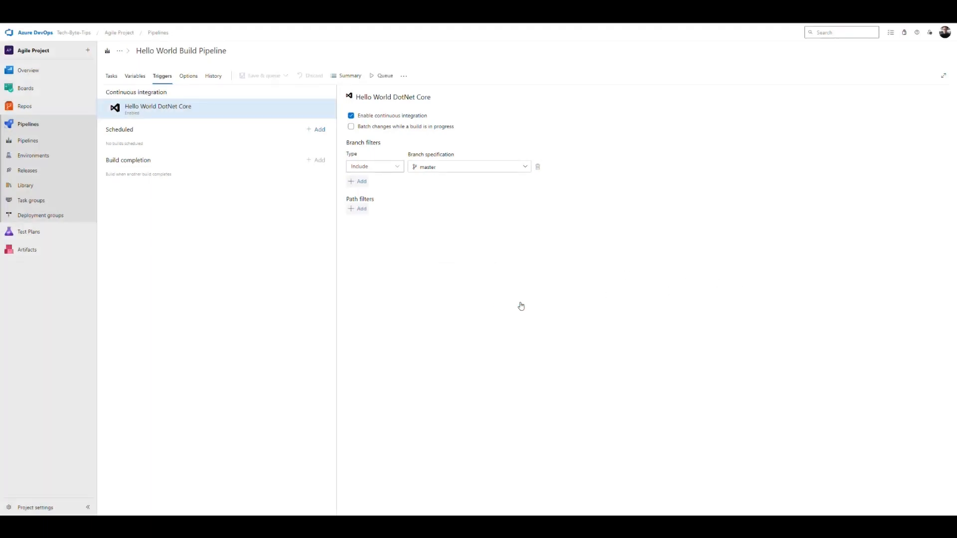
Review the pipeline's change history and its build options, including description, build number format and request processing.
{"action": "left_click", "coordinate": [214, 76]}
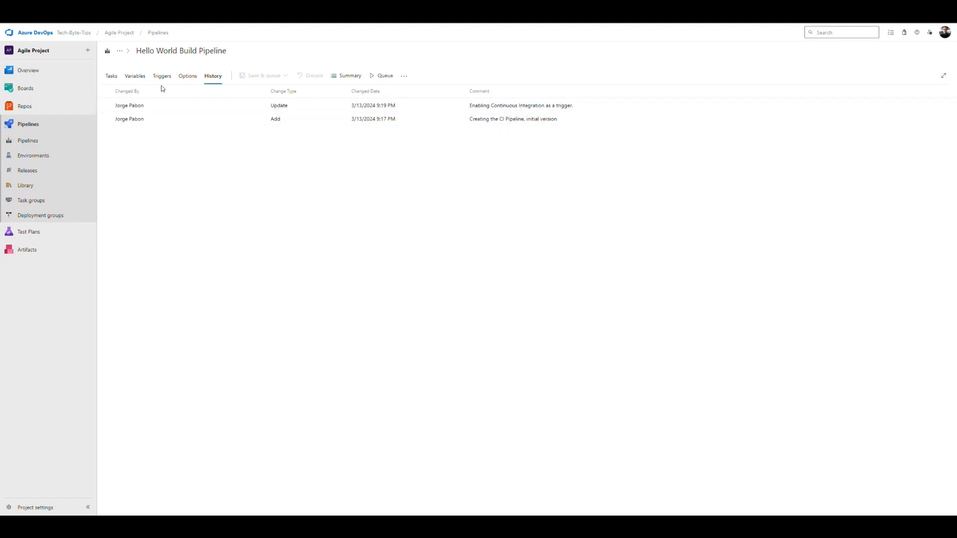
{"action": "left_click", "coordinate": [188, 79]}
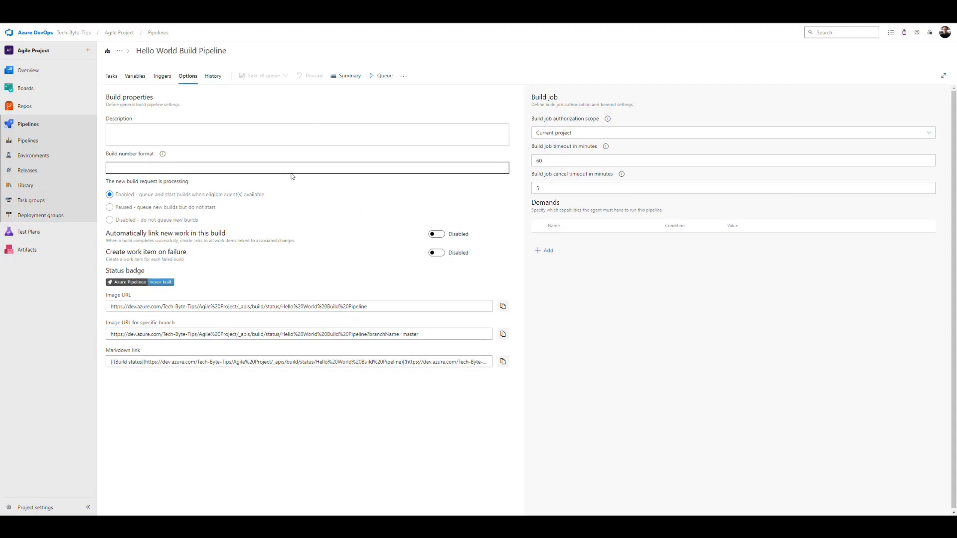
{"action": "left_click", "coordinate": [136, 134]}
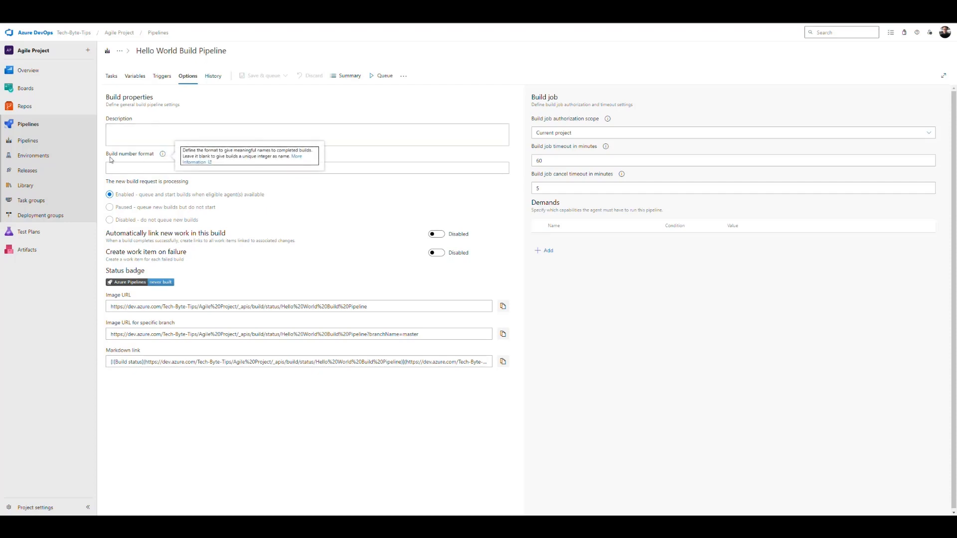
{"action": "left_click", "coordinate": [149, 170]}
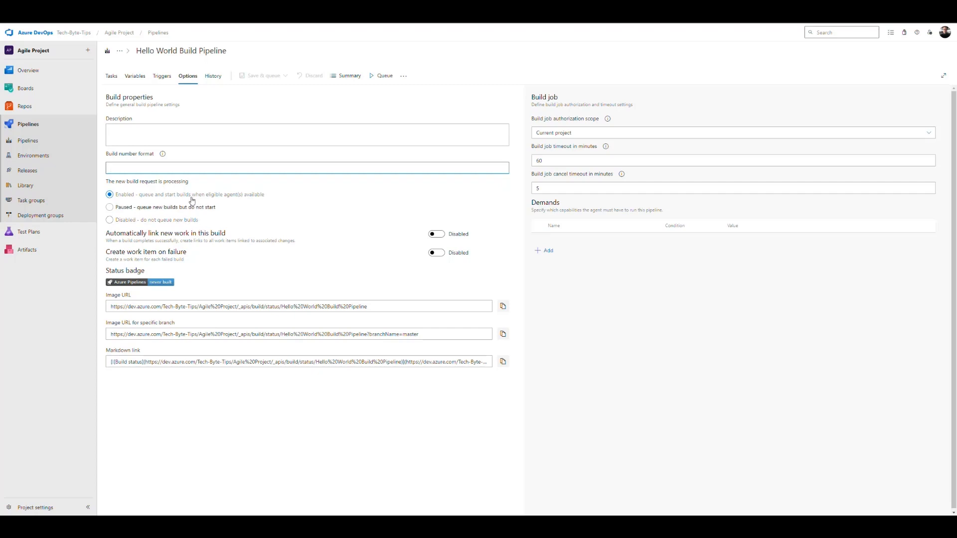
{"action": "left_click", "coordinate": [306, 219]}
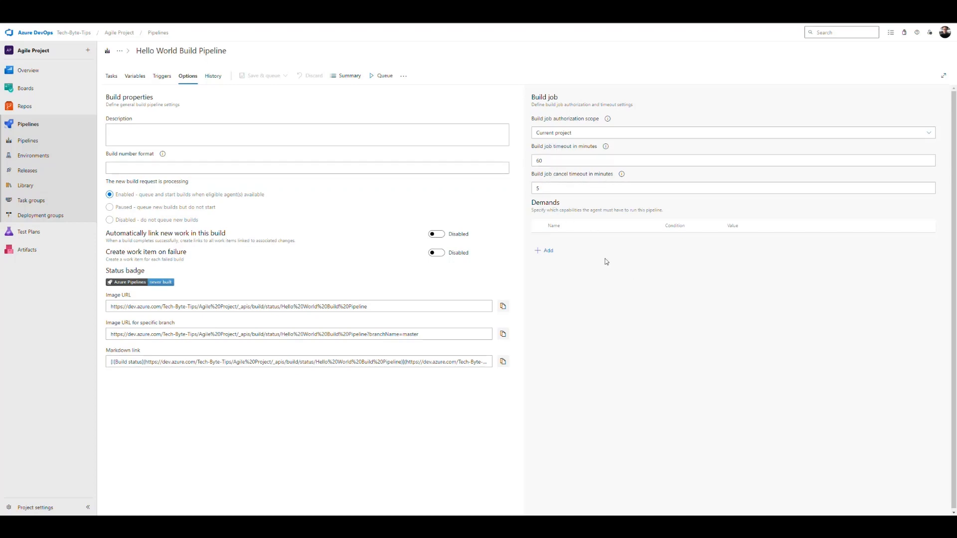
{"action": "left_click", "coordinate": [213, 76]}
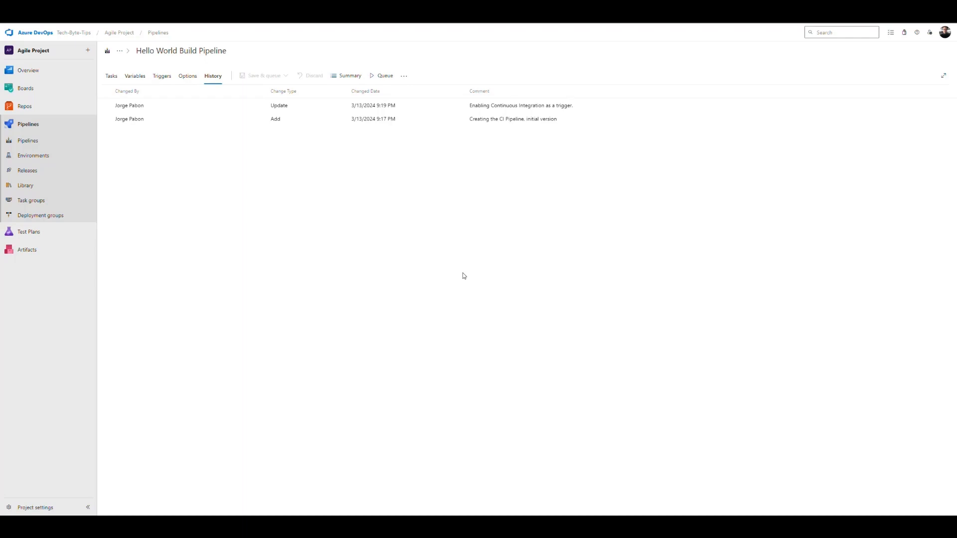
Queue a manual run of the pipeline on master with the windows-2019 agent, checking the system.debug run variable and leaving it as is.
{"action": "left_click", "coordinate": [111, 76]}
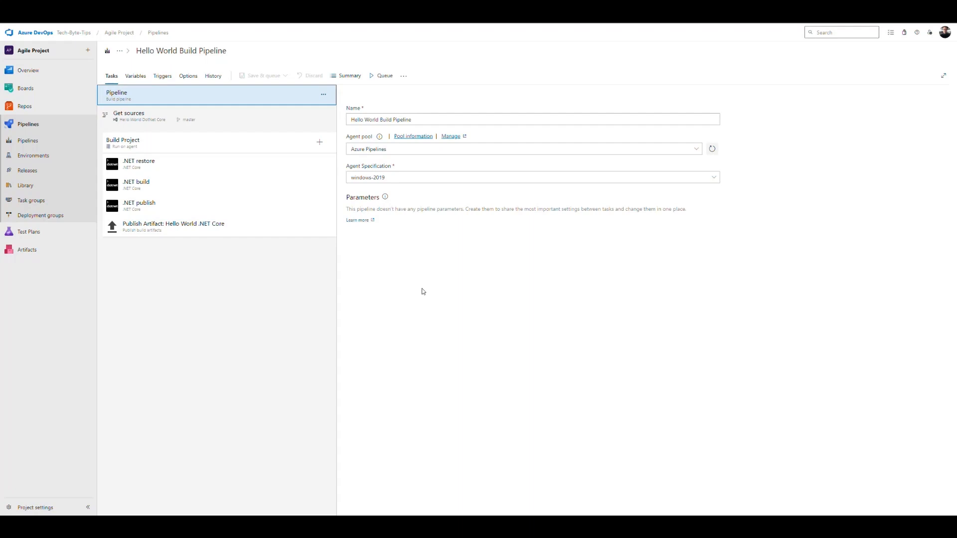
{"action": "left_click", "coordinate": [376, 78]}
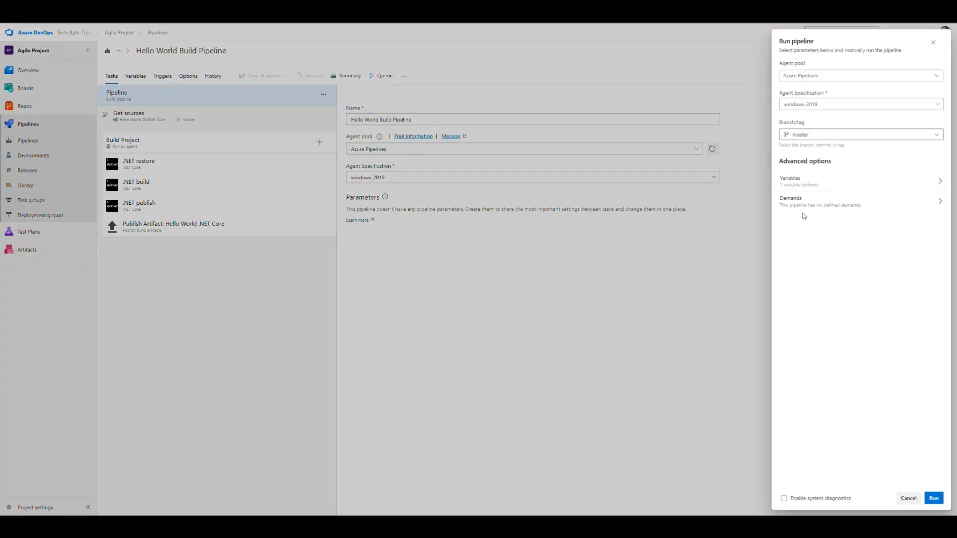
{"action": "left_click", "coordinate": [844, 185]}
{"action": "left_click", "coordinate": [783, 42]}
{"action": "left_click", "coordinate": [820, 184]}
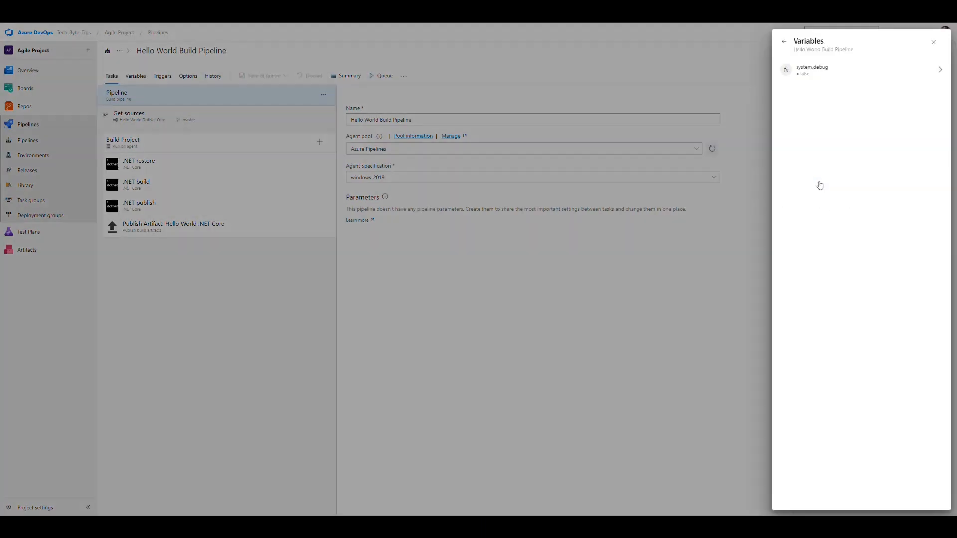
{"action": "left_click", "coordinate": [827, 74]}
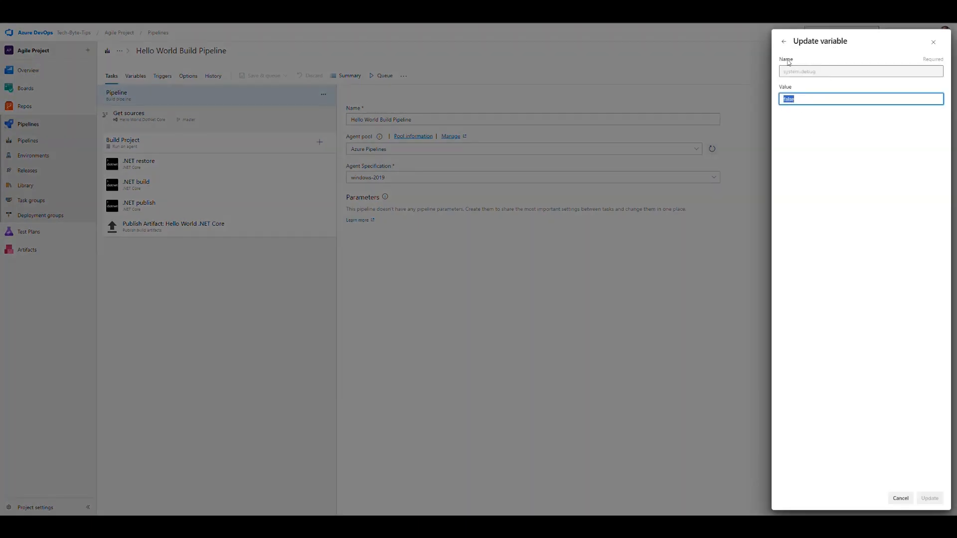
{"action": "left_click", "coordinate": [782, 43]}
{"action": "left_click", "coordinate": [783, 46]}
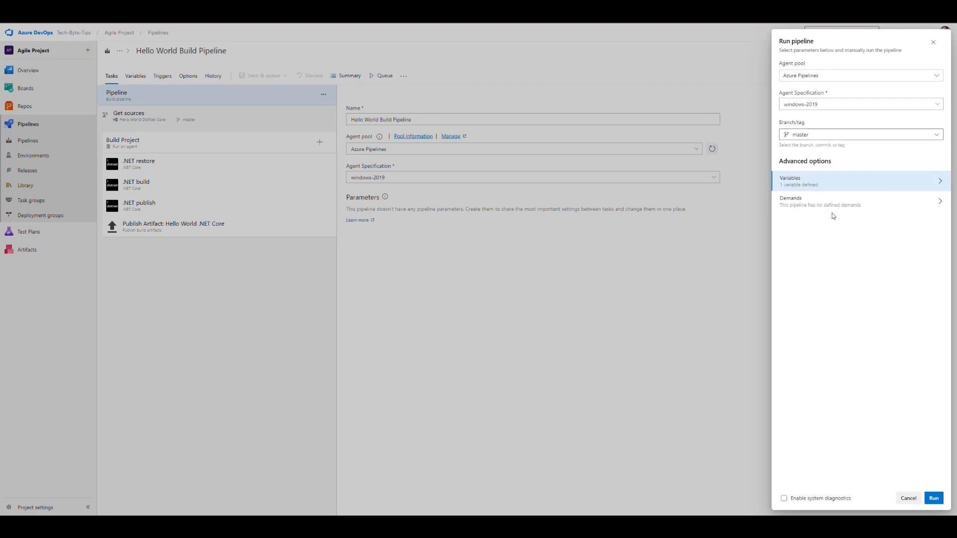
{"action": "left_click", "coordinate": [933, 498]}
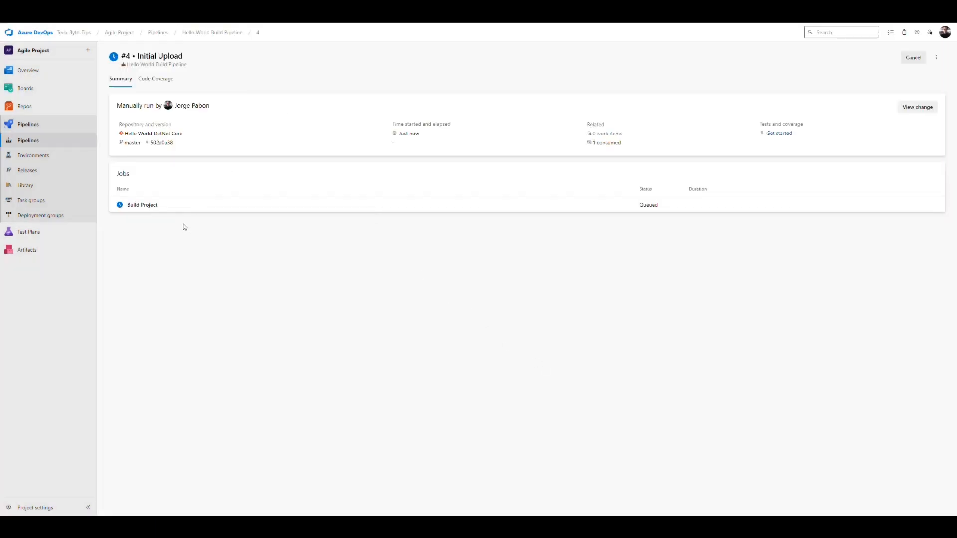
Follow the Build Project job and examine the logs of the .NET publish and Publish Artifact tasks.
{"action": "left_click", "coordinate": [145, 207]}
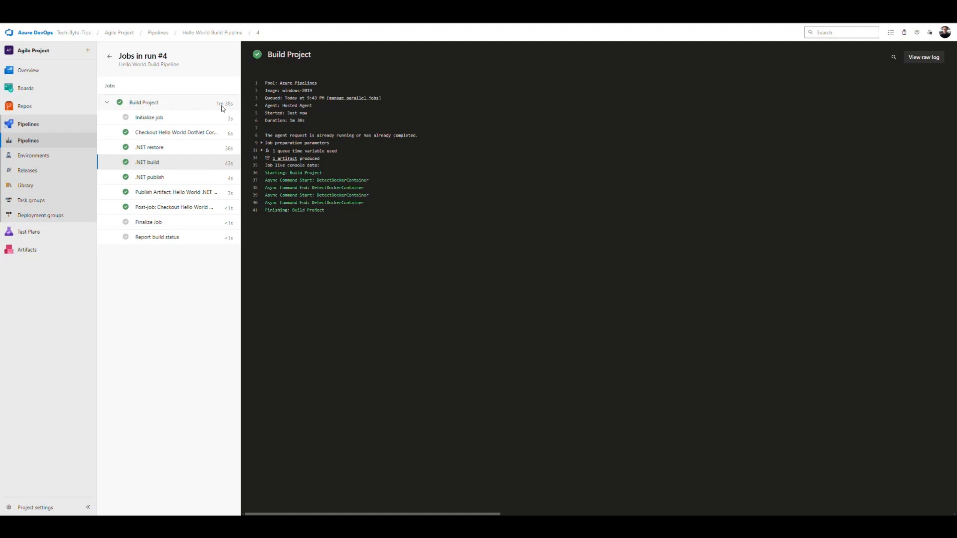
{"action": "left_click", "coordinate": [161, 180]}
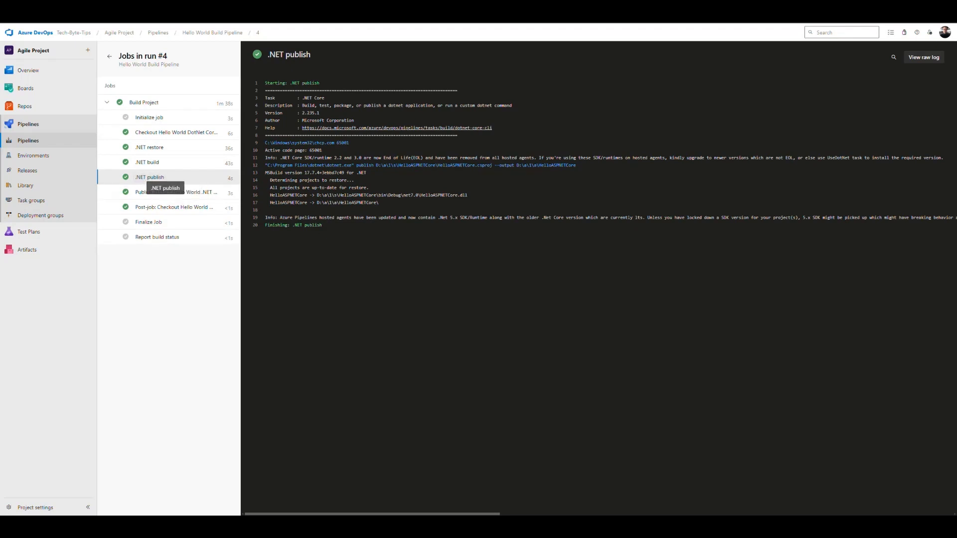
{"action": "left_click", "coordinate": [163, 196]}
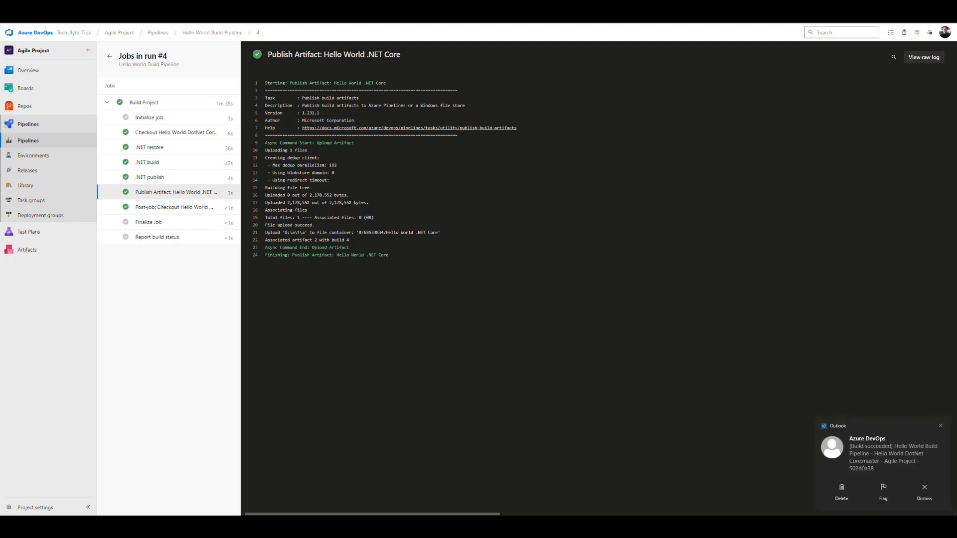
Switch to Outlook and read the build notification e-mail, checking who requested the run and its reason.
{"action": "left_click_drag", "start_coordinate": [456, 0], "coordinate": [398, 0]}
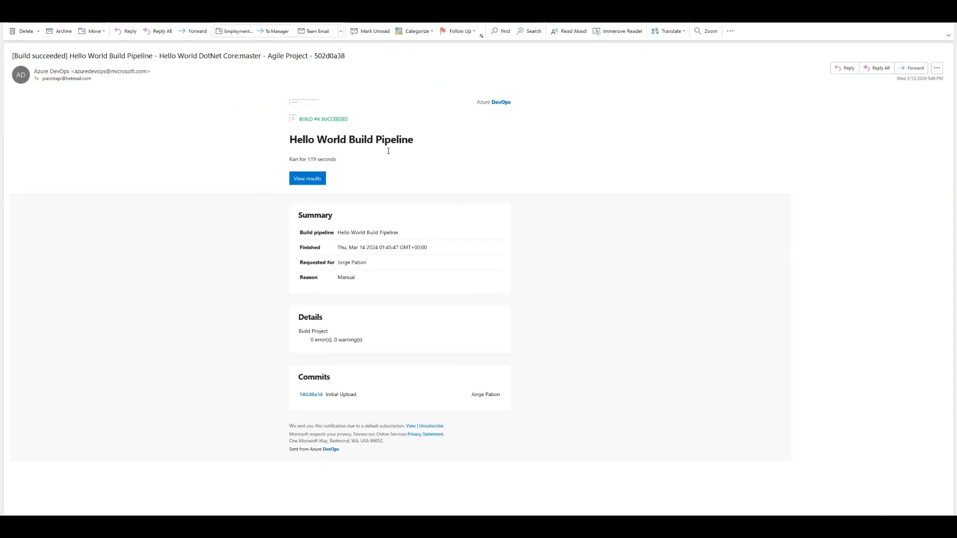
{"action": "left_click_drag", "start_coordinate": [374, 264], "coordinate": [303, 267]}
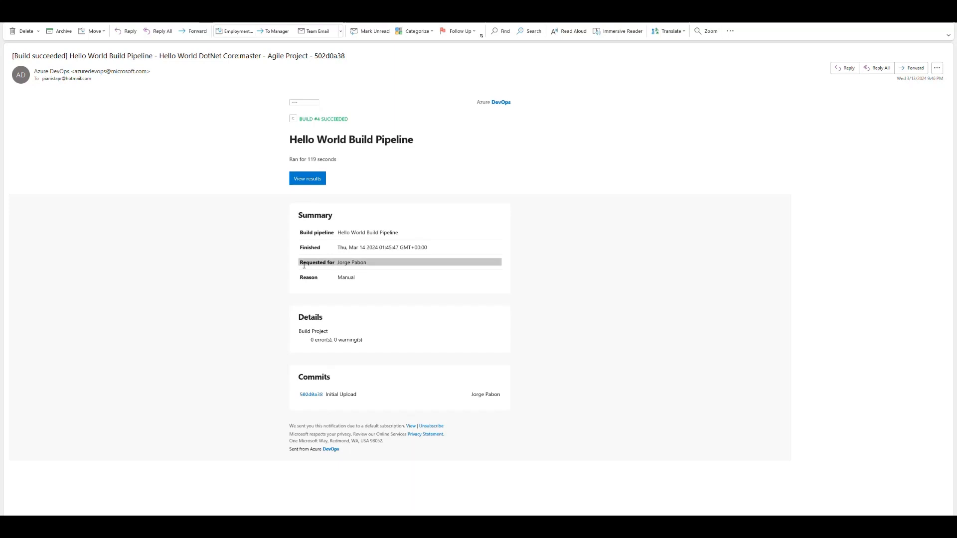
{"action": "left_click_drag", "start_coordinate": [360, 280], "coordinate": [308, 279]}
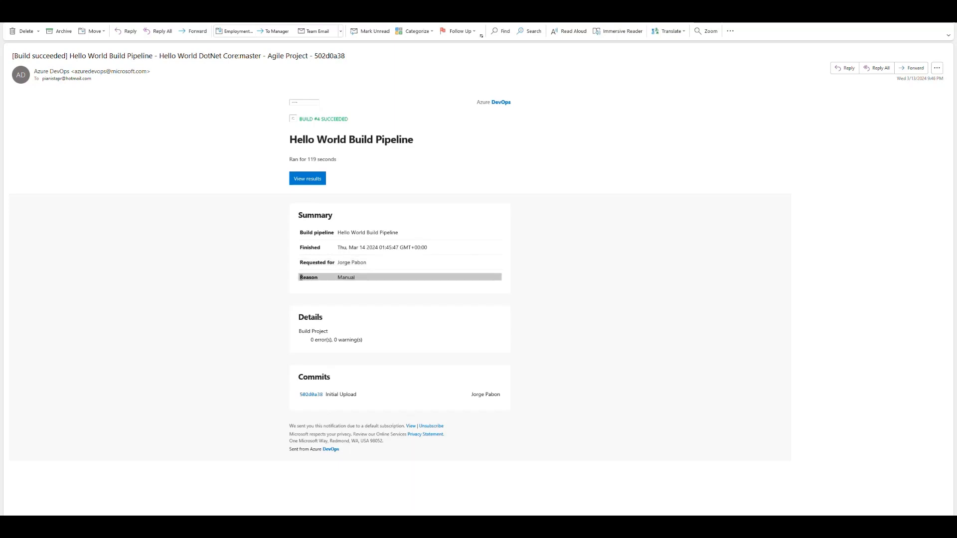
{"action": "left_click", "coordinate": [365, 280]}
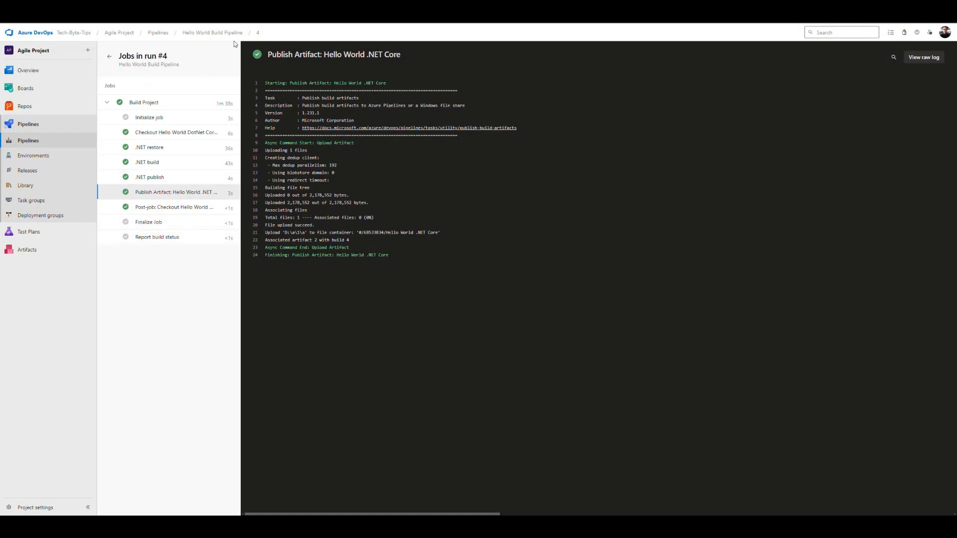
Return to Azure DevOps and examine the contents of the Hello World .NET Core artifact published by run #4.
{"action": "left_click", "coordinate": [258, 34]}
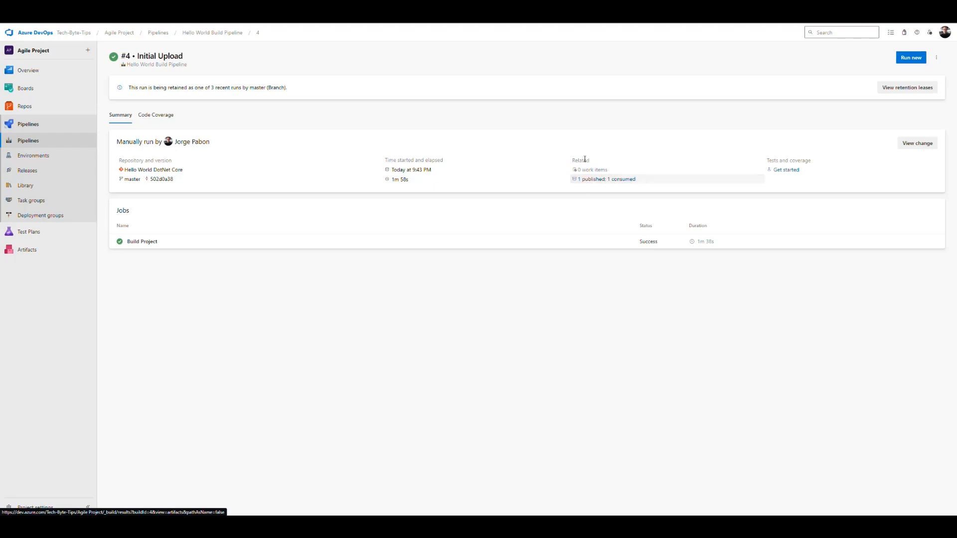
{"action": "left_click", "coordinate": [591, 183]}
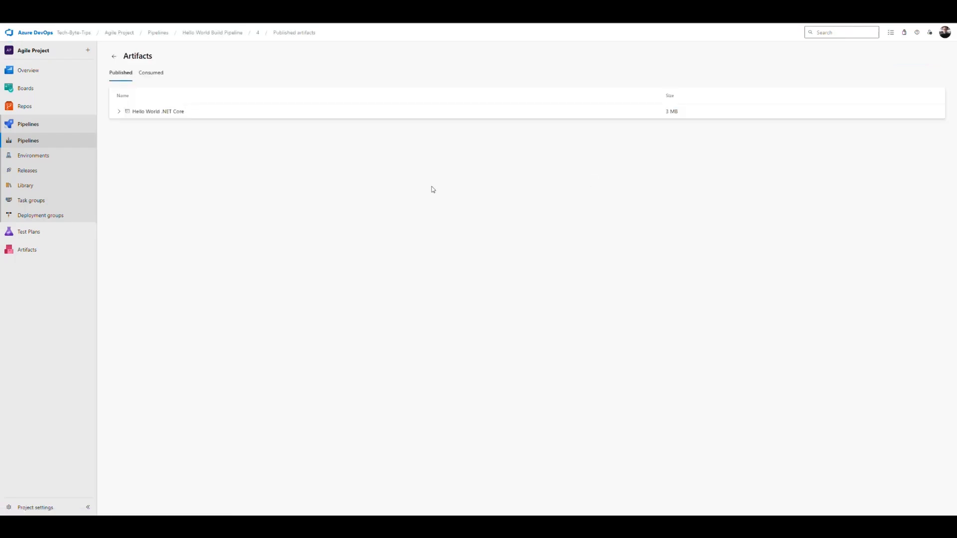
{"action": "left_click", "coordinate": [118, 112]}
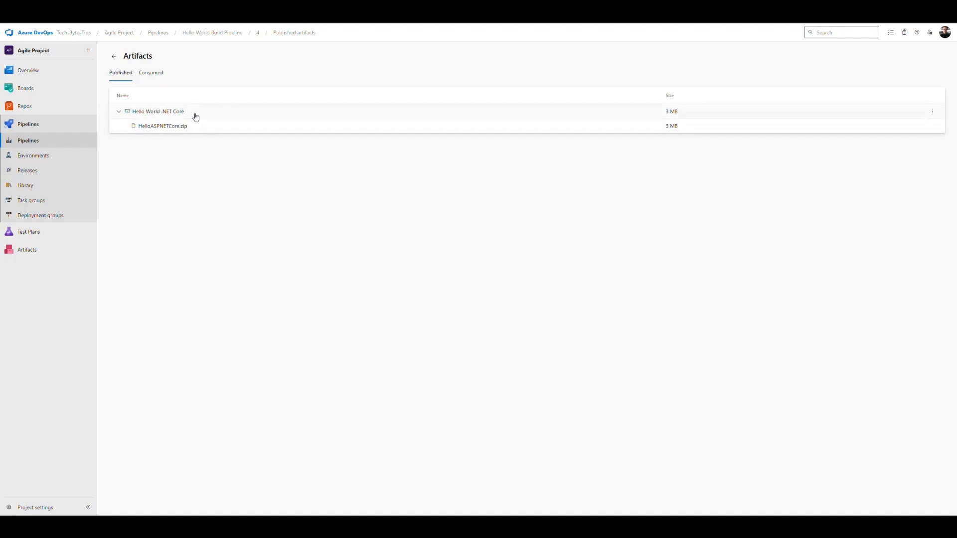
Review the recent pipelines, the Hello World Build Pipeline's runs and the summary of its Initial Upload run.
{"action": "left_click", "coordinate": [259, 34]}
{"action": "left_click", "coordinate": [214, 33]}
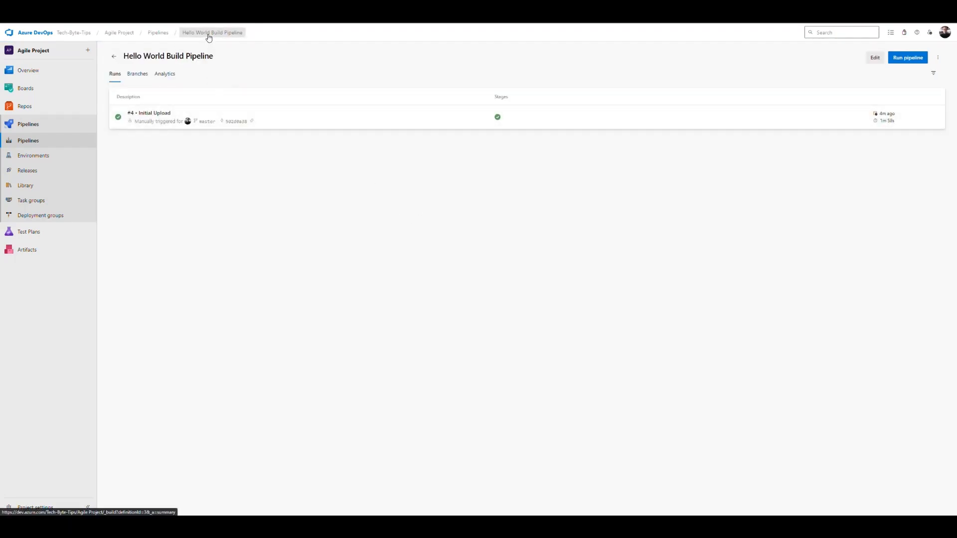
{"action": "left_click", "coordinate": [158, 32]}
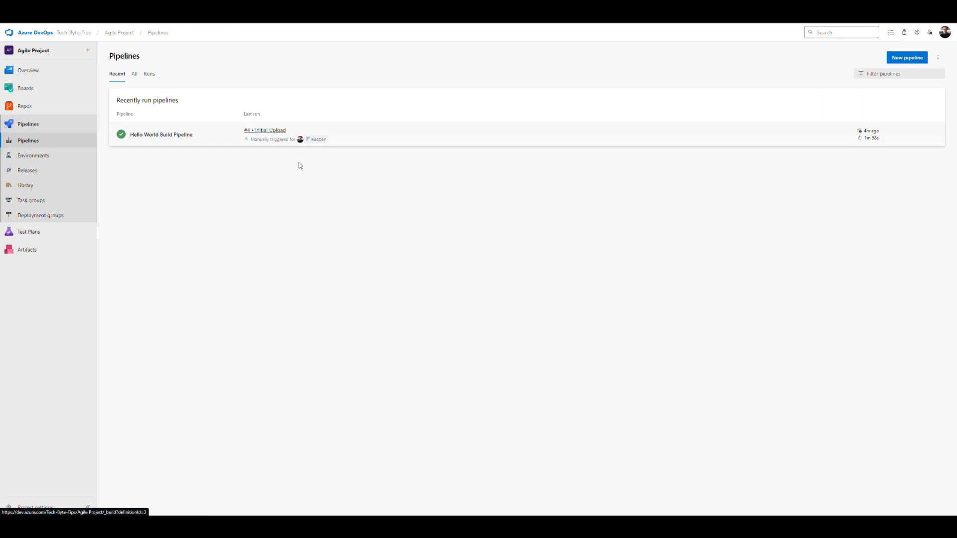
{"action": "left_click", "coordinate": [298, 140]}
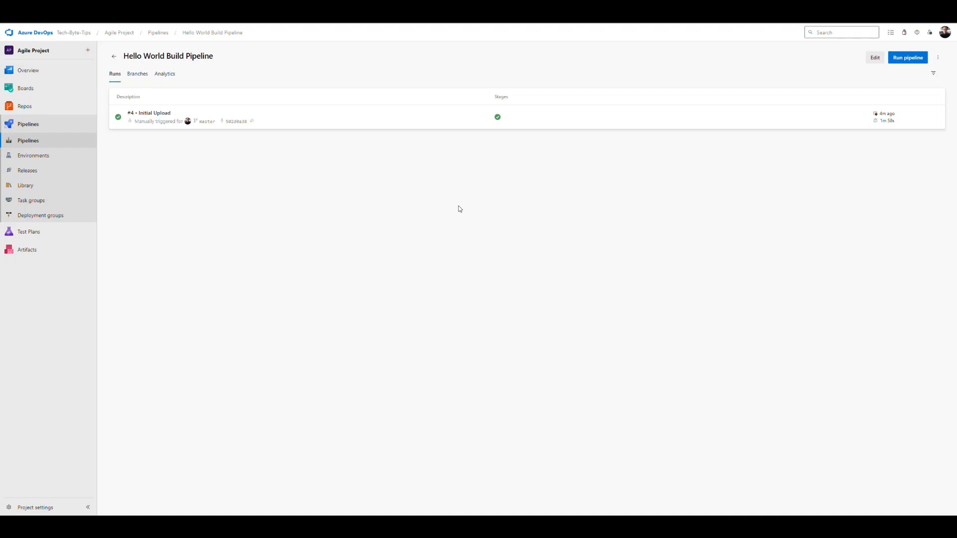
{"action": "left_click", "coordinate": [148, 114]}
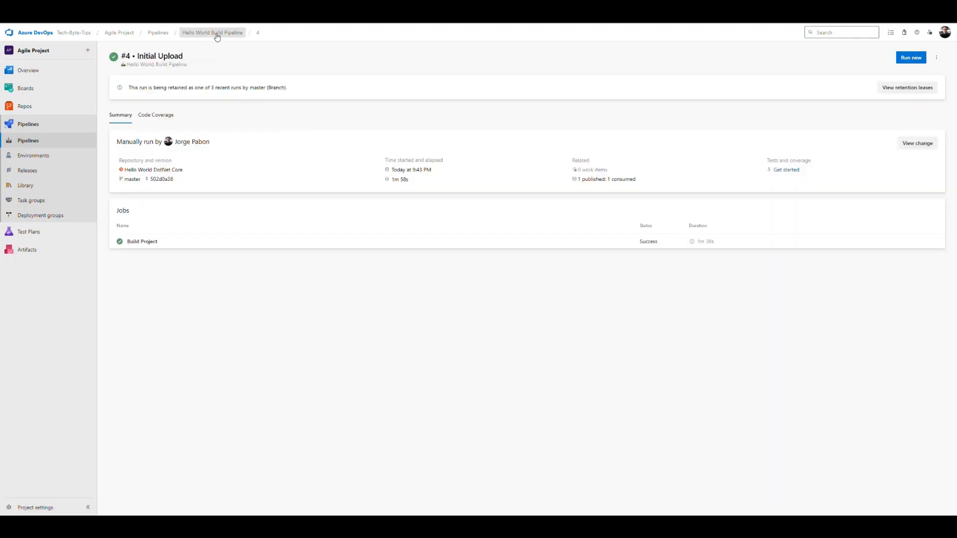
Check the continuous integration trigger in the Hello World Build Pipeline's settings, and return to the list of pipelines.
{"action": "left_click", "coordinate": [212, 33]}
{"action": "left_click", "coordinate": [875, 58]}
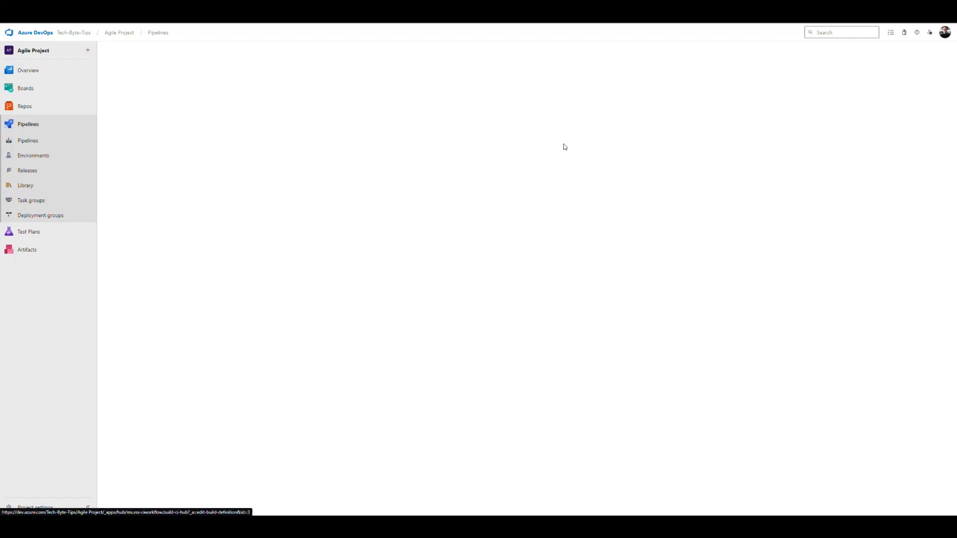
{"action": "left_click", "coordinate": [162, 76]}
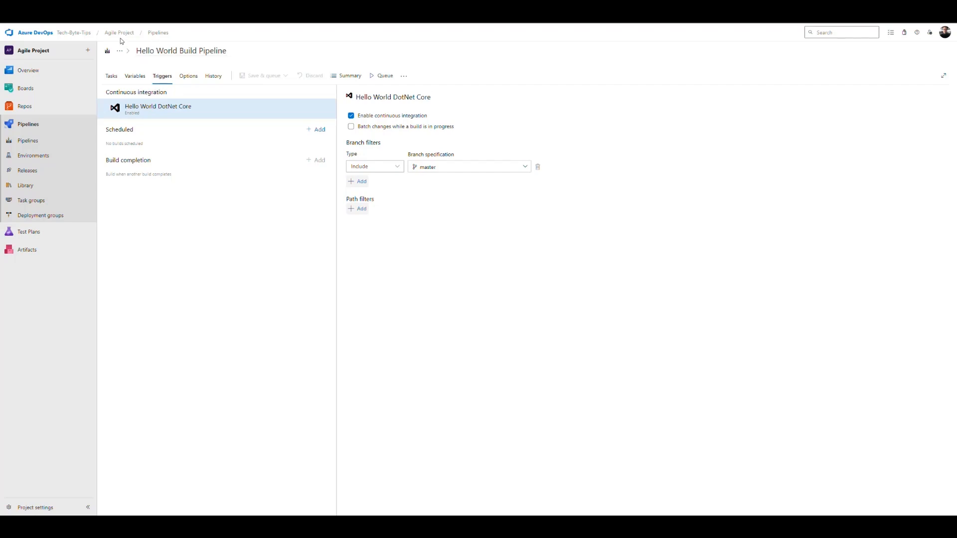
{"action": "left_click", "coordinate": [158, 32]}
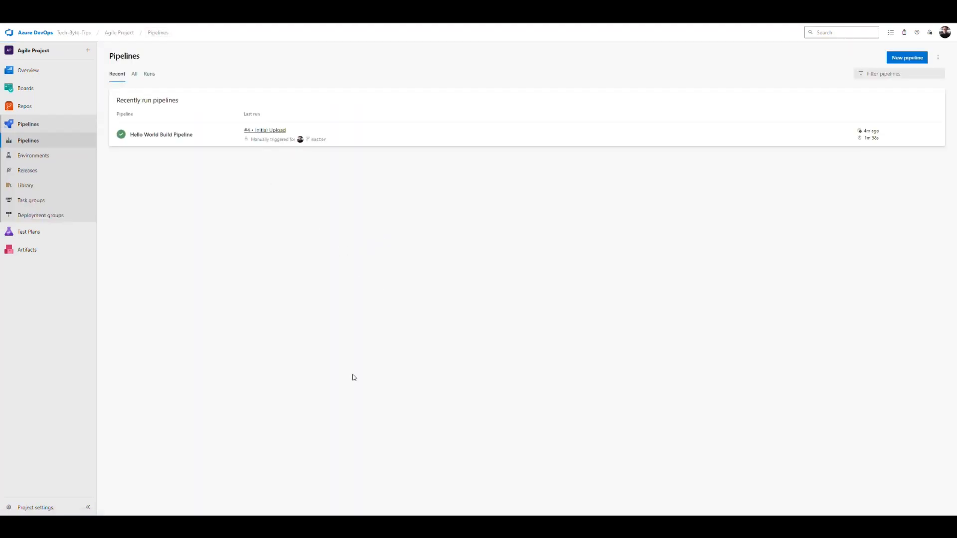
Switch to Visual Studio Code and add the paragraph "<p>This is to trigger an additional build from CI.</p>" below the h1 heading in Index.cshtml.
{"action": "key", "text": "alt+Tab"}
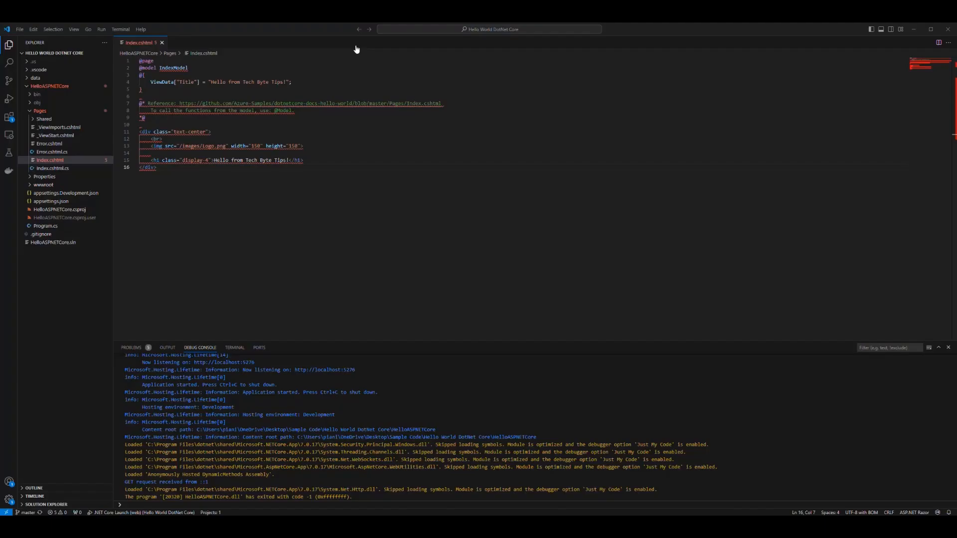
{"action": "left_click", "coordinate": [320, 160]}
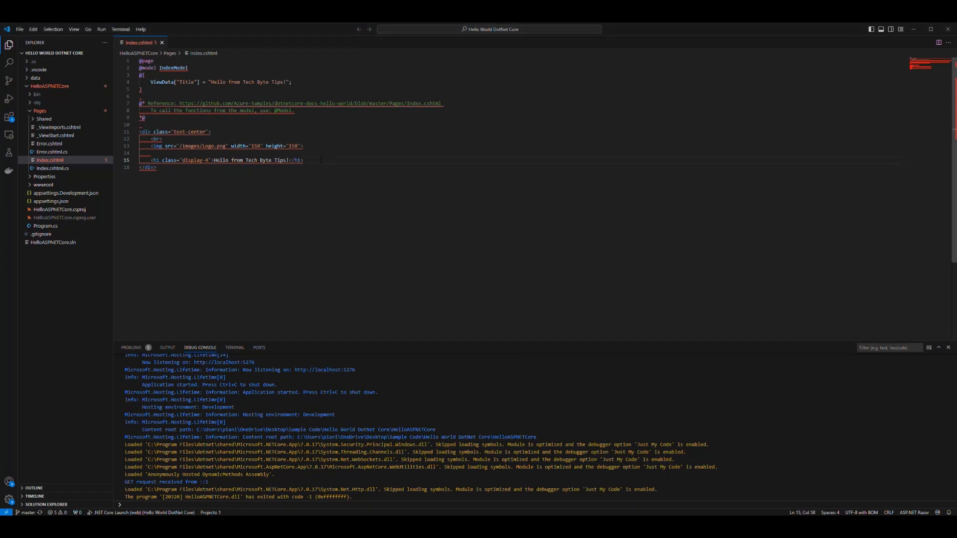
{"action": "key", "text": "Return"}
{"action": "key", "text": "Return"}
{"action": "type", "text": "<p"}
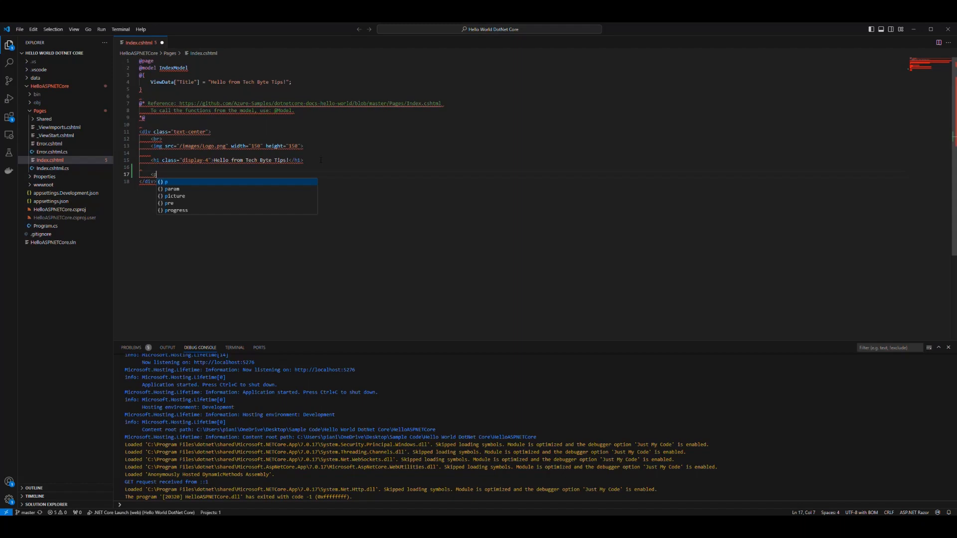
{"action": "type", "text": ">"}
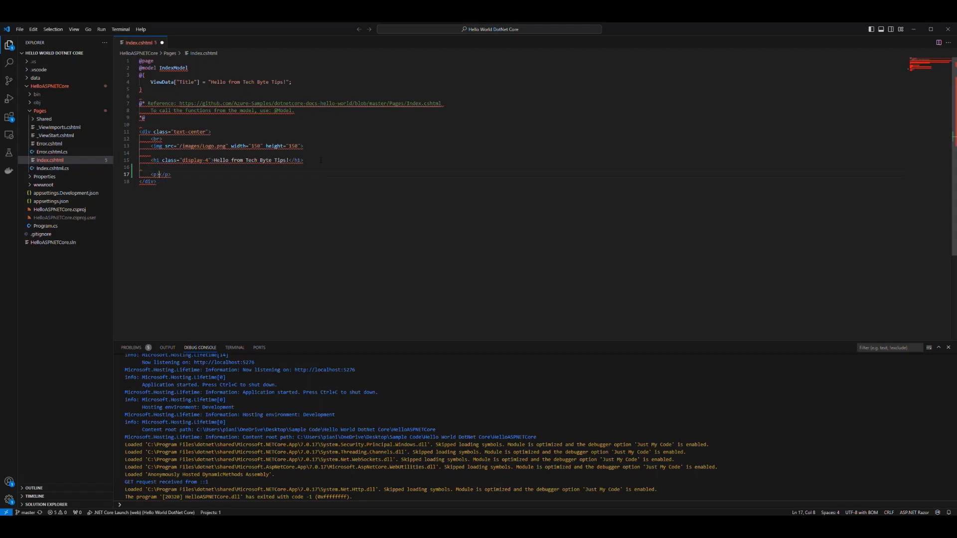
{"action": "type", "text": "This is to trigger build"}
{"action": "key", "text": "BackSpace"}
{"action": "key", "text": "BackSpace"}
{"action": "key", "text": "BackSpace"}
{"action": "key", "text": "BackSpace"}
{"action": "key", "text": "BackSpace"}
{"action": "type", "text": "an additional build from "}
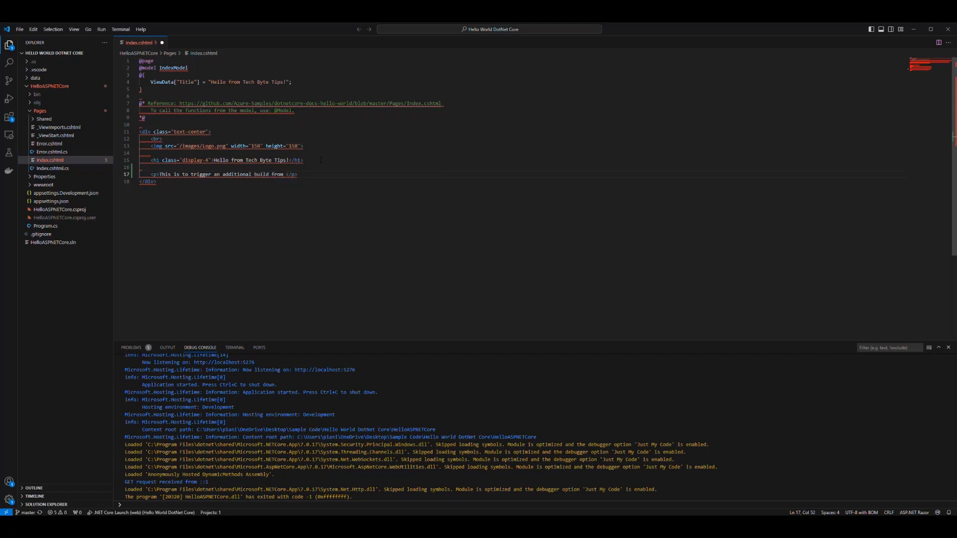
{"action": "type", "text": "CI."}
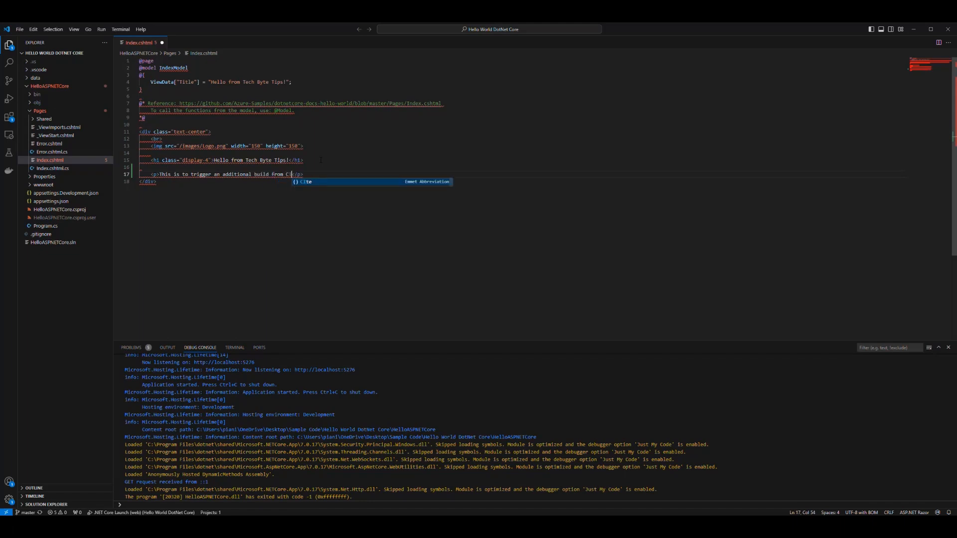
{"action": "key", "text": "End"}
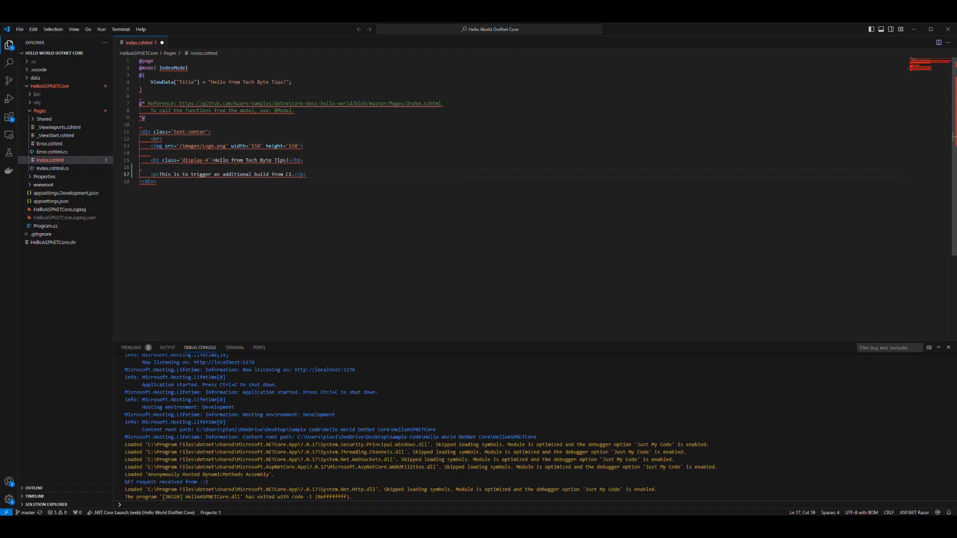
Save Index.cshtml and stage its change for commit in source control.
{"action": "left_click", "coordinate": [8, 86]}
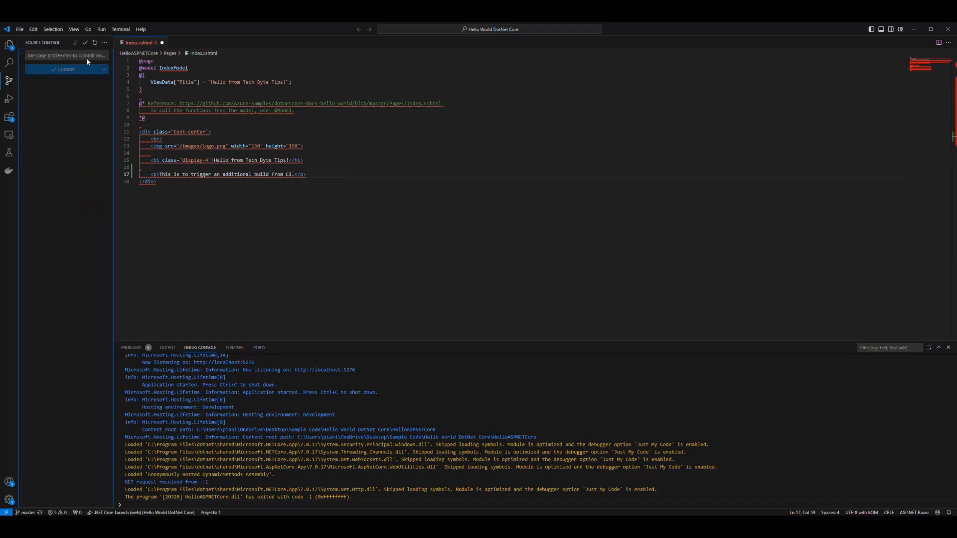
{"action": "left_click", "coordinate": [327, 204]}
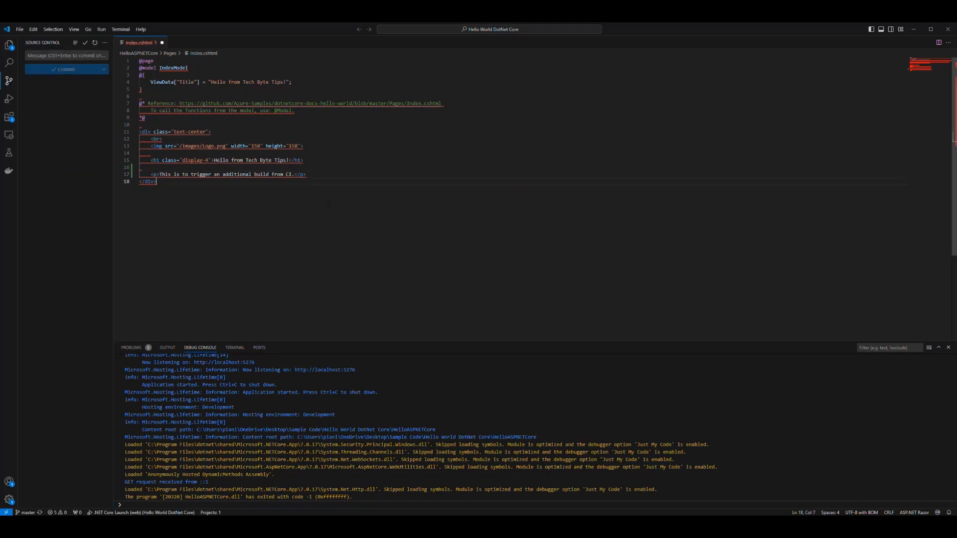
{"action": "left_click", "coordinate": [319, 172]}
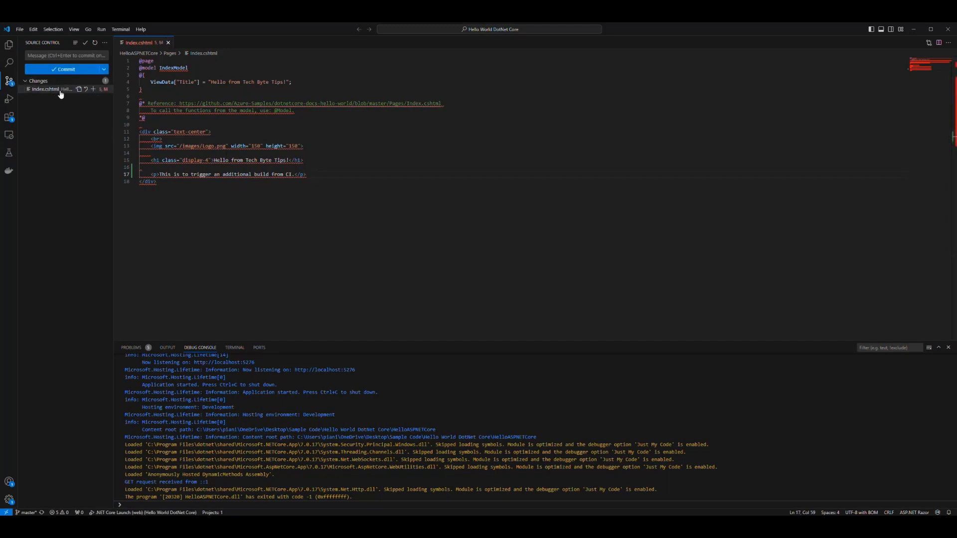
{"action": "left_click", "coordinate": [95, 82]}
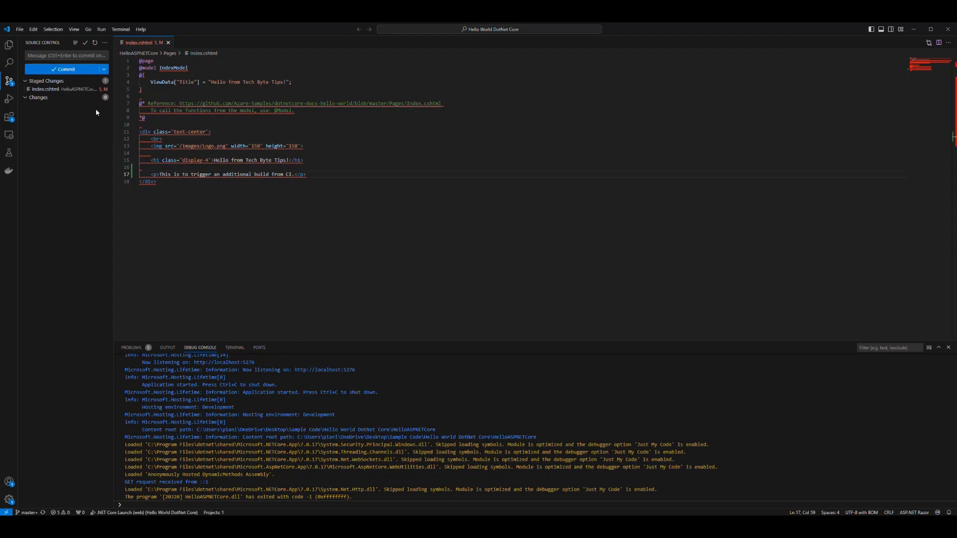
Commit the staged change with the message "Minor change to trigger a build from the repository." and sync it to the remote repository.
{"action": "left_click", "coordinate": [70, 55]}
{"action": "type", "text": "Minor change "}
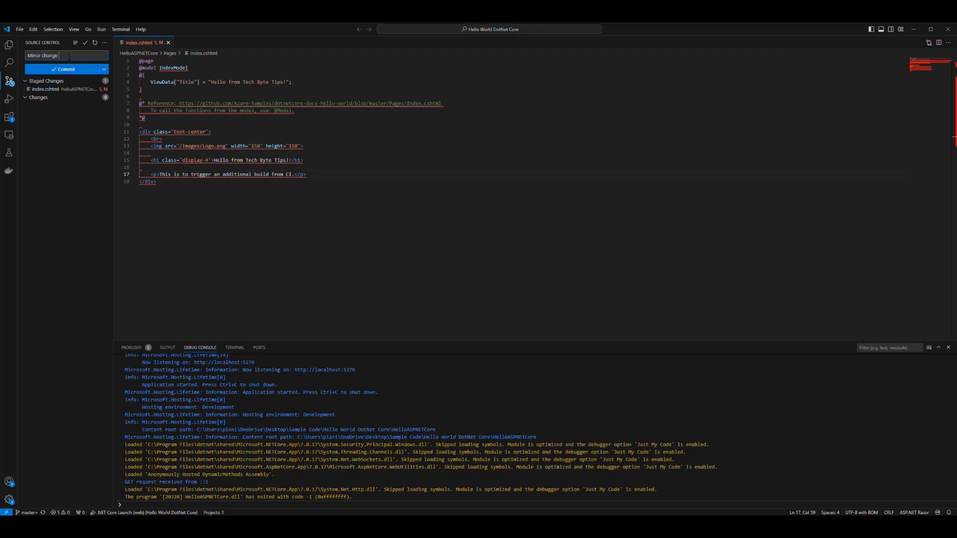
{"action": "type", "text": "to trigger a build from the repor"}
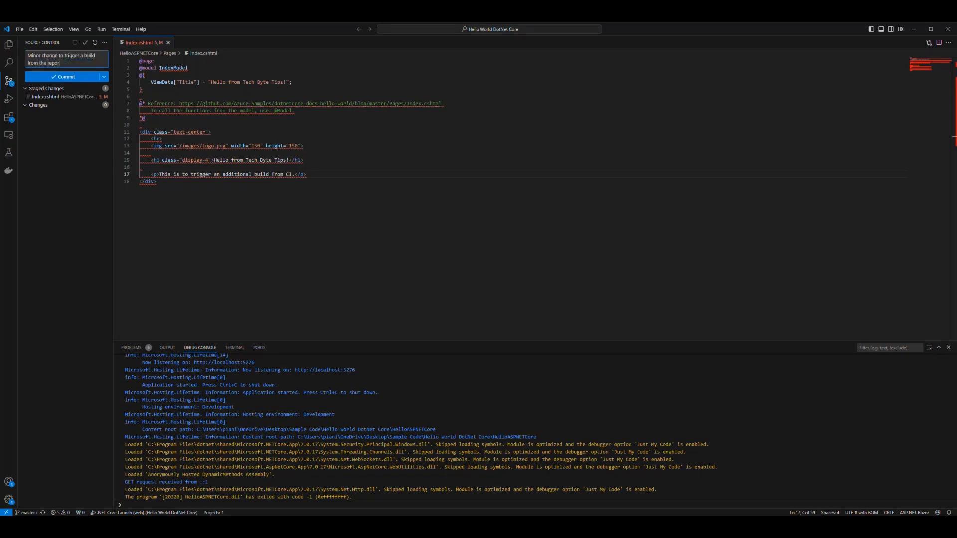
{"action": "type", "text": "sitory."}
{"action": "left_click", "coordinate": [69, 79]}
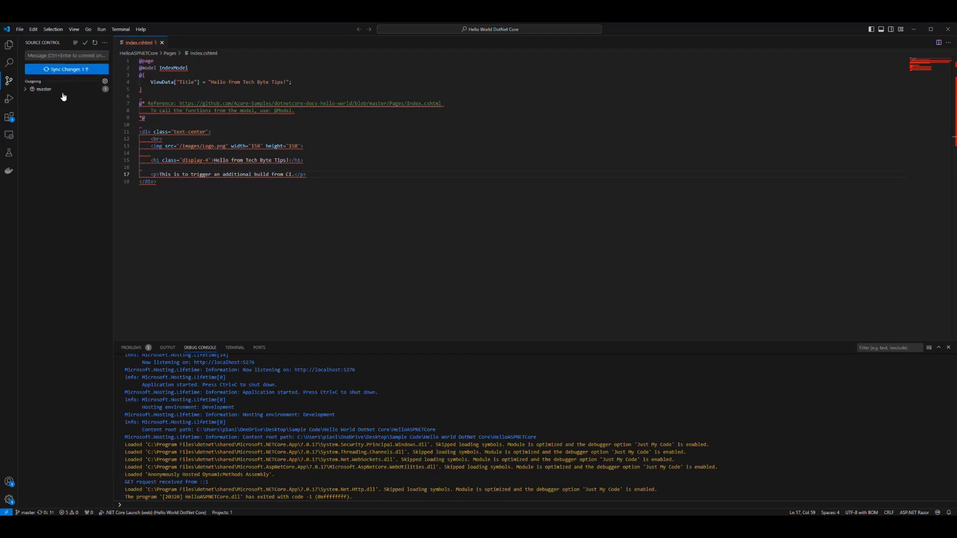
{"action": "left_click", "coordinate": [68, 74]}
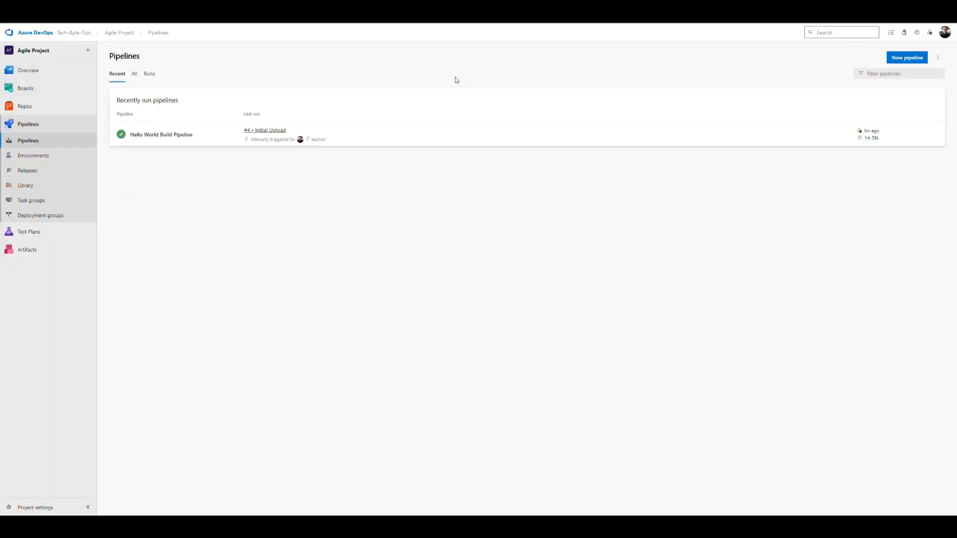
Switch to Azure DevOps, check the new commit in the repository files, and open run #5 of the Hello World Build Pipeline.
{"action": "left_click", "coordinate": [31, 107]}
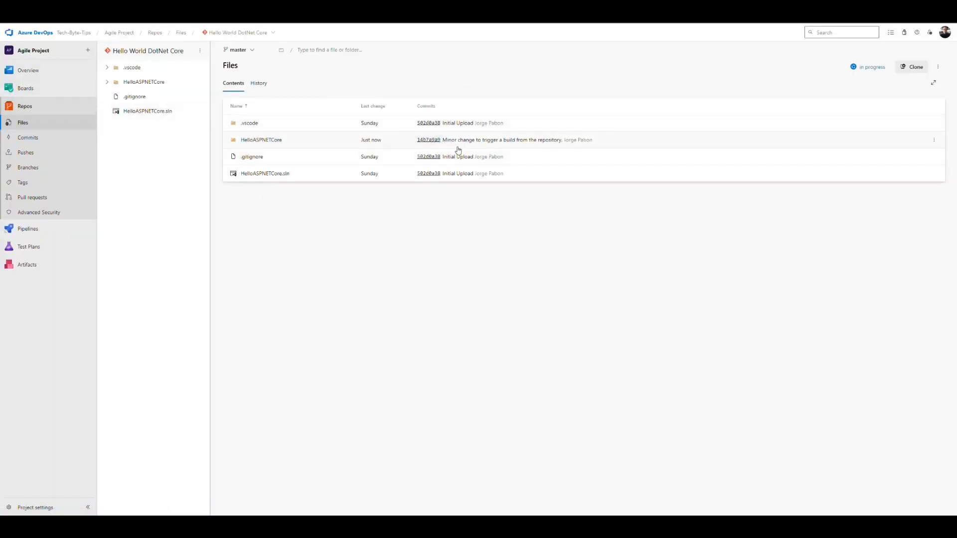
{"action": "left_click", "coordinate": [35, 230]}
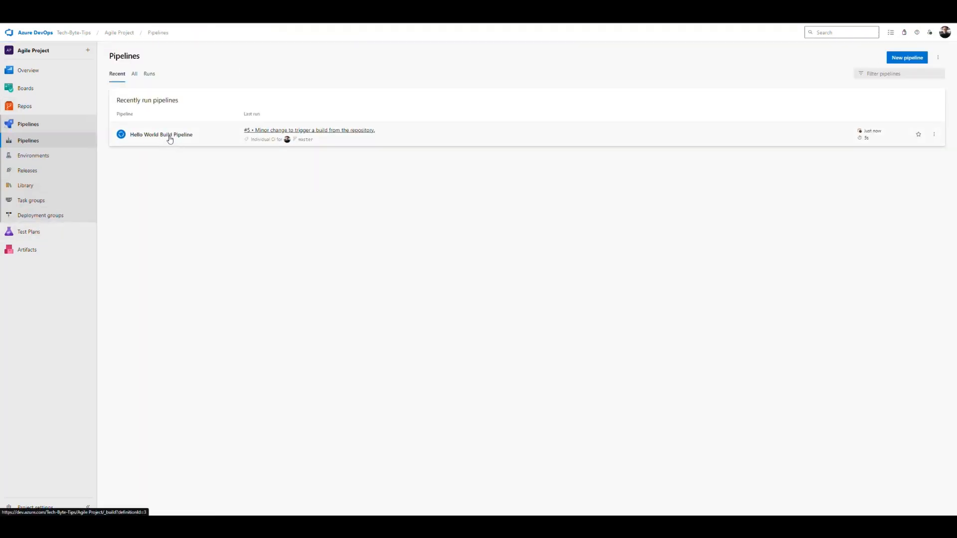
{"action": "left_click", "coordinate": [170, 136]}
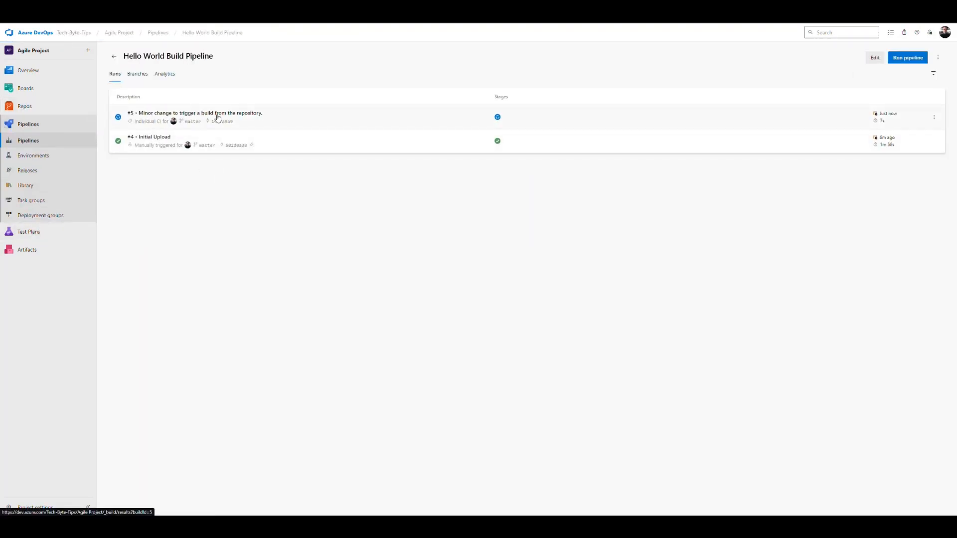
{"action": "left_click", "coordinate": [250, 117]}
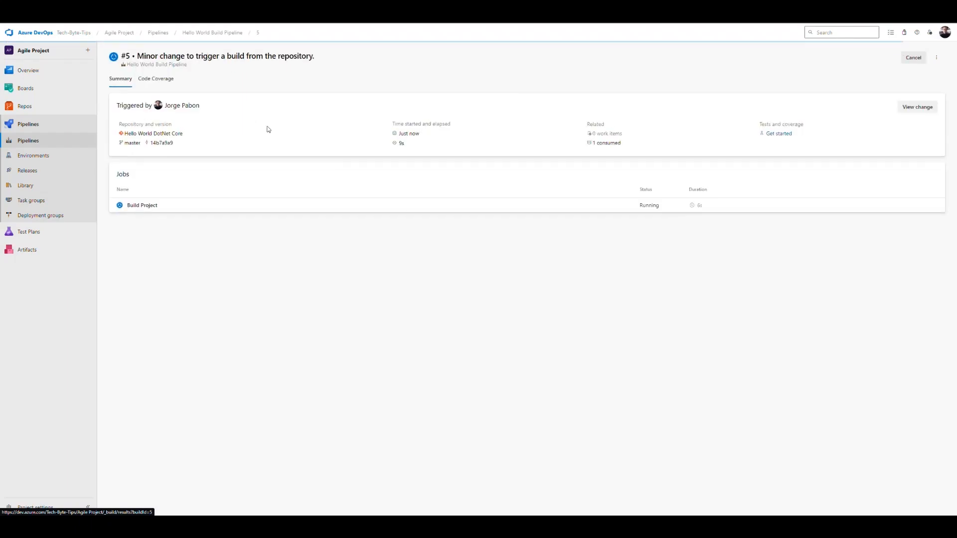
Examine the Build Project job of run #5, including its tasks and durations, and the run's summary.
{"action": "left_click", "coordinate": [145, 204]}
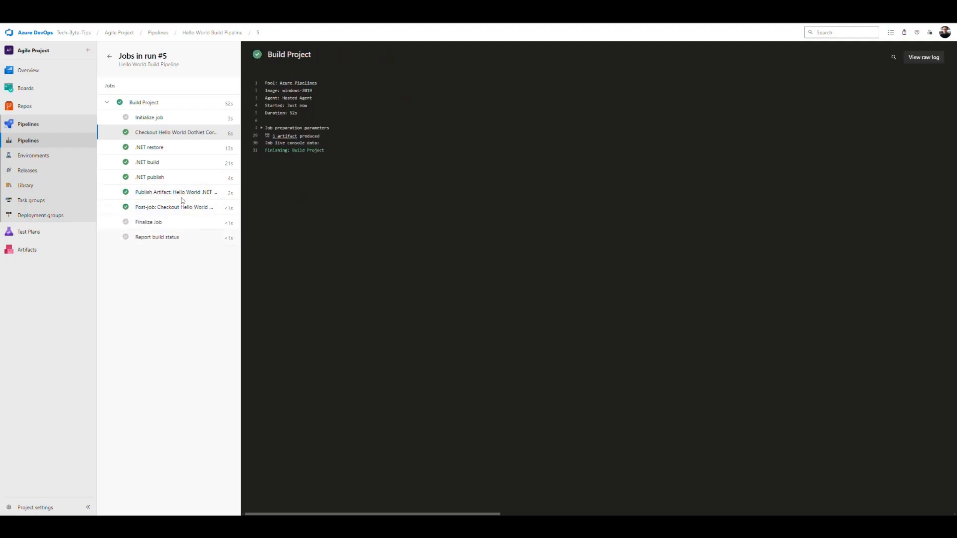
{"action": "mouse_move", "coordinate": [229, 108]}
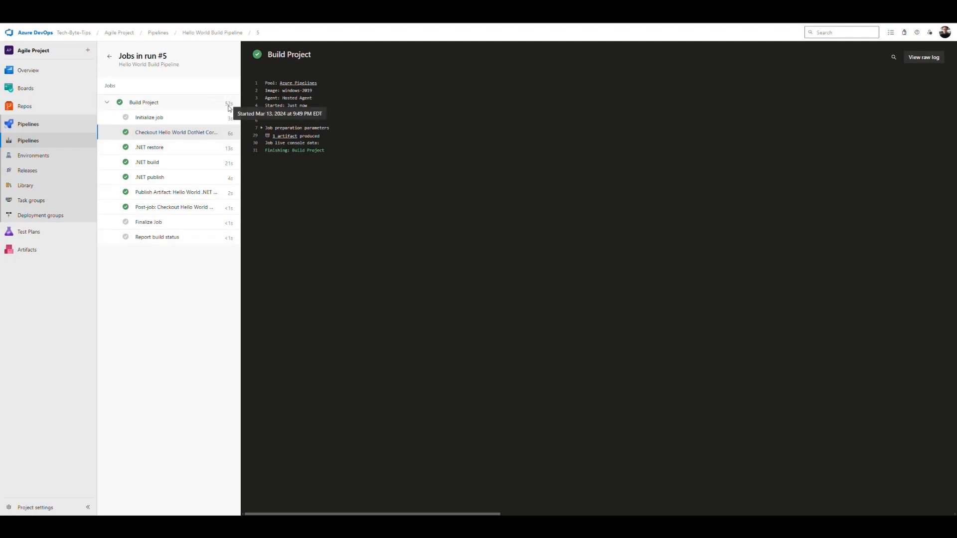
{"action": "left_click", "coordinate": [109, 56]}
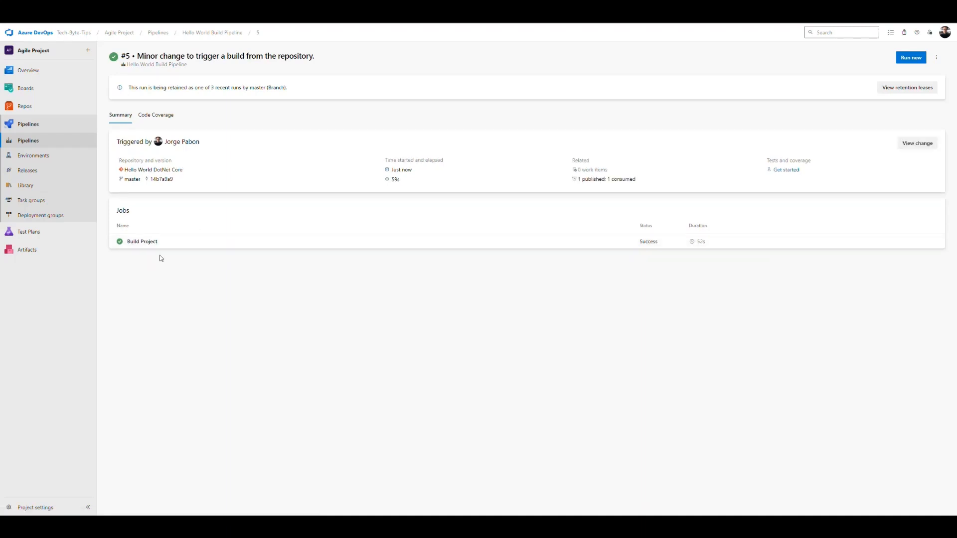
{"action": "left_click", "coordinate": [143, 243]}
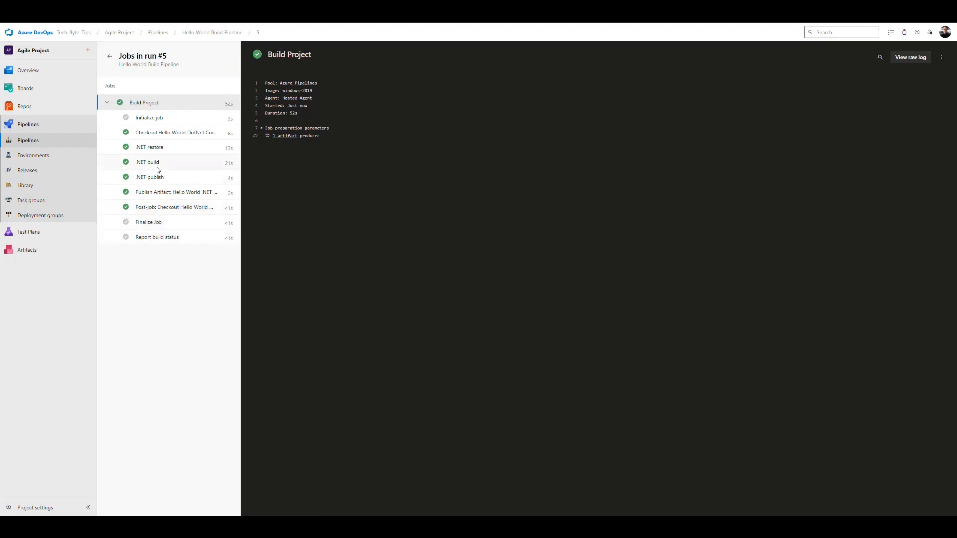
Review the commit that triggered run #5 from the Hello World Build Pipeline's run list, and return to that list.
{"action": "left_click", "coordinate": [216, 34]}
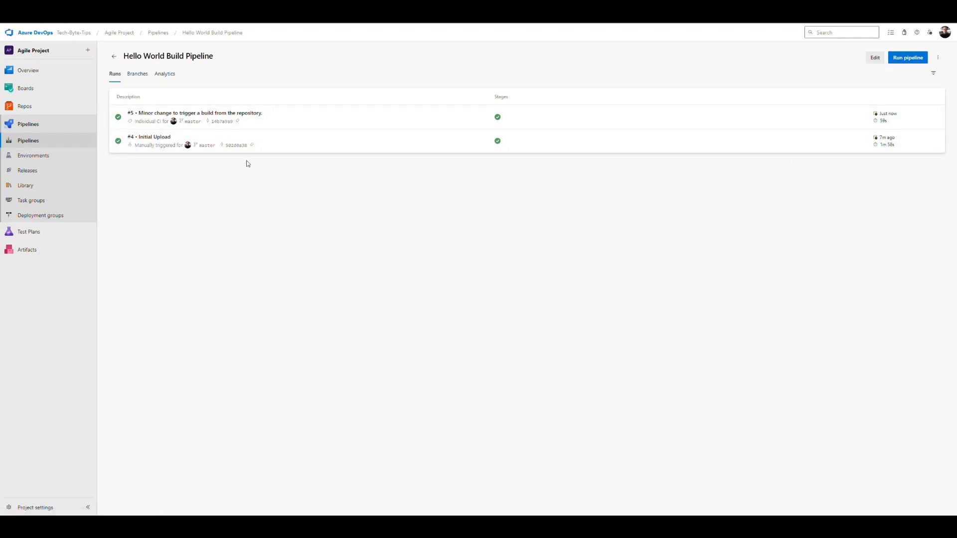
{"action": "left_click", "coordinate": [220, 122]}
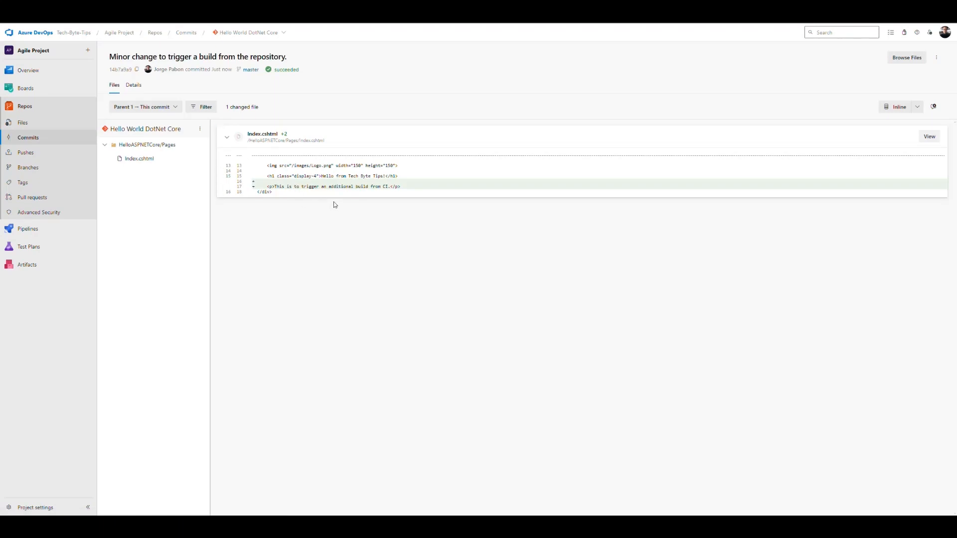
{"action": "left_click", "coordinate": [10, 14]}
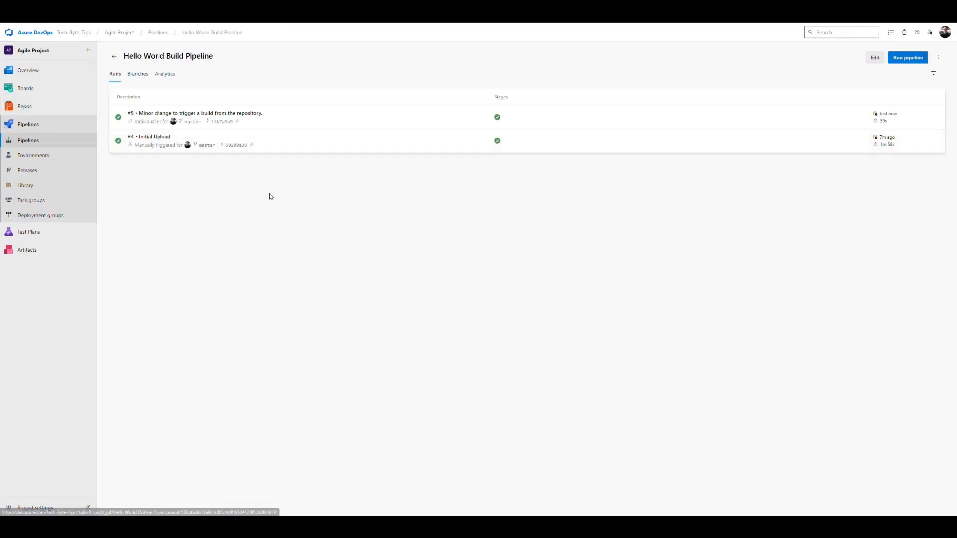